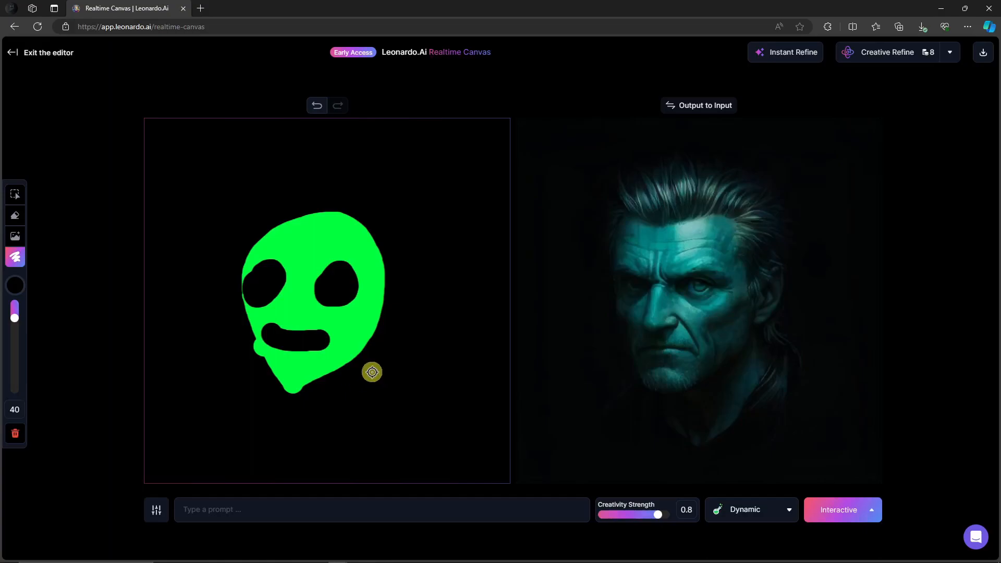
mouse_move(290, 244)
left_mouse_down()
mouse_move(341, 245)
mouse_move(336, 271)
mouse_move(313, 249)
mouse_move(322, 244)
mouse_move(326, 258)
mouse_move(299, 246)
mouse_move(327, 268)
left_mouse_up()
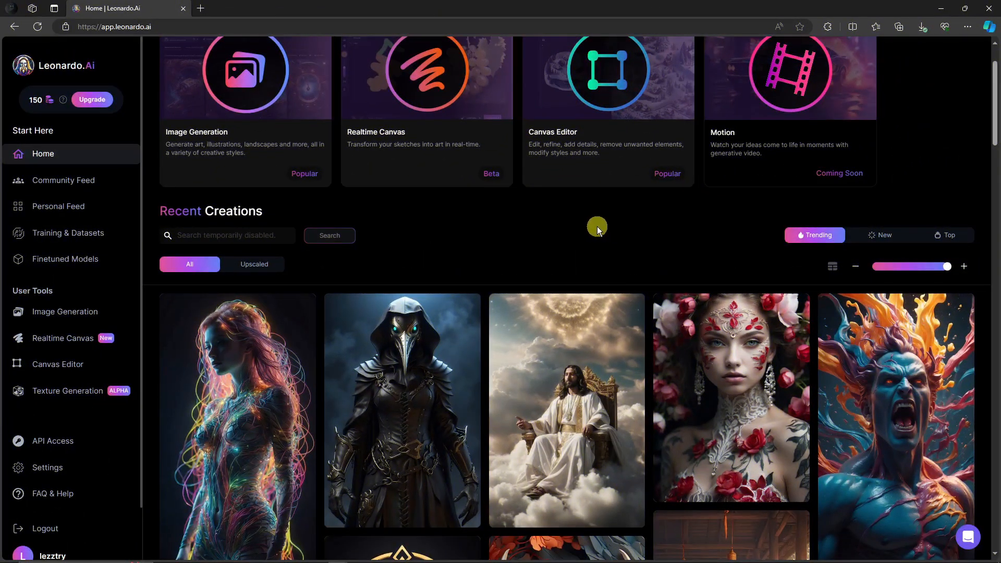
Scroll through the home page's Recent Creations gallery of generated images
scroll(598, 230, "up", 2)
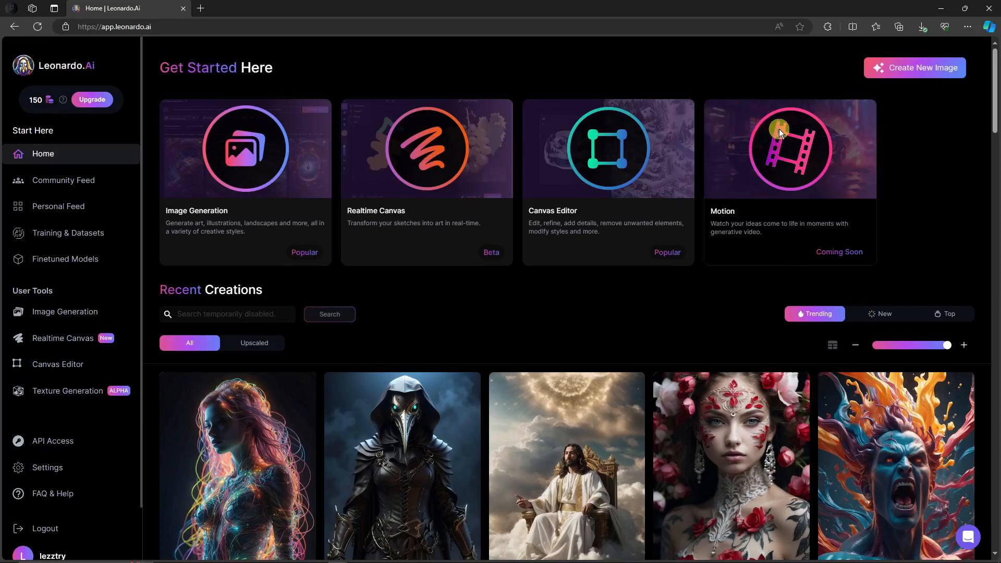
scroll(673, 284, "down", 3)
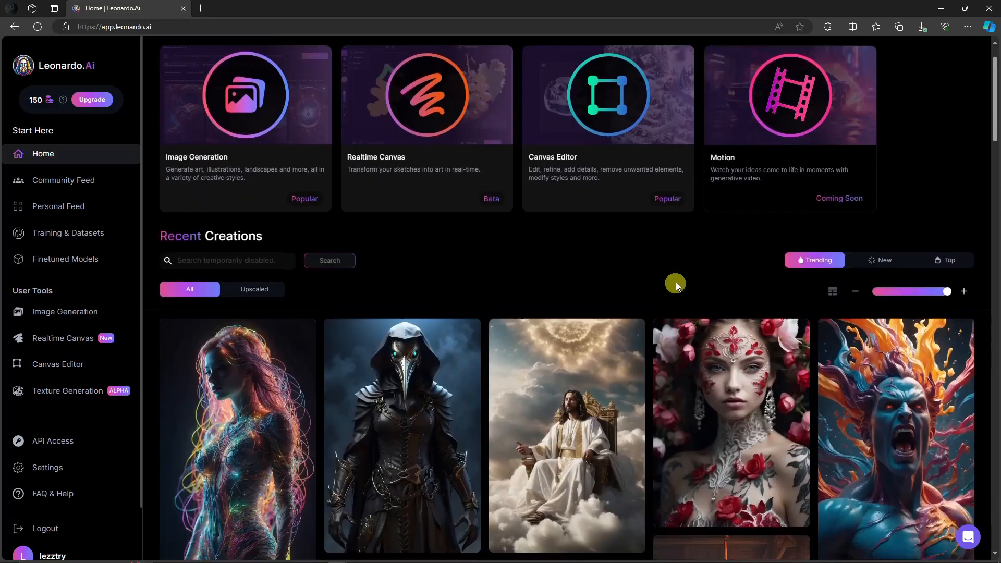
scroll(633, 290, "up", 3)
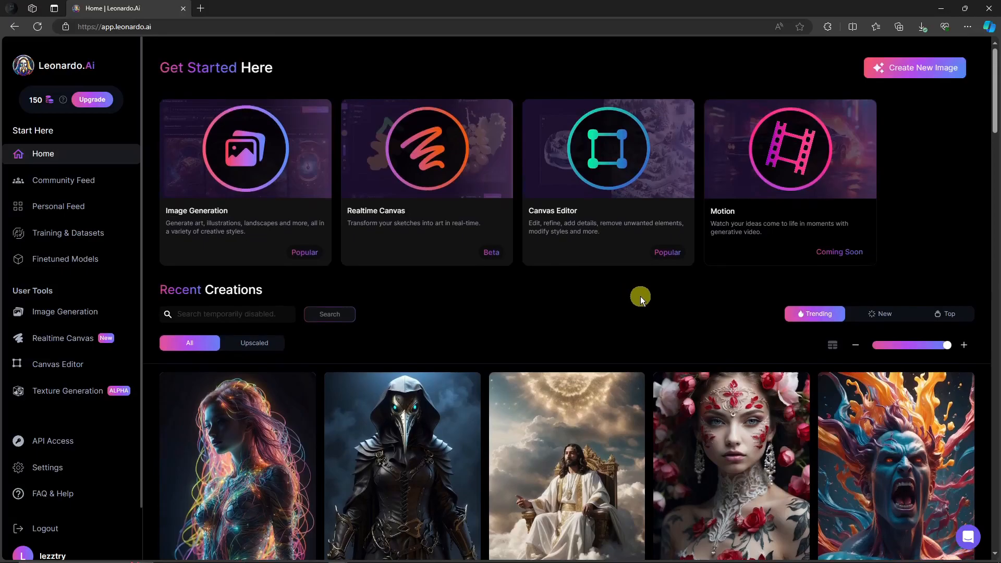
scroll(623, 315, "down", 10)
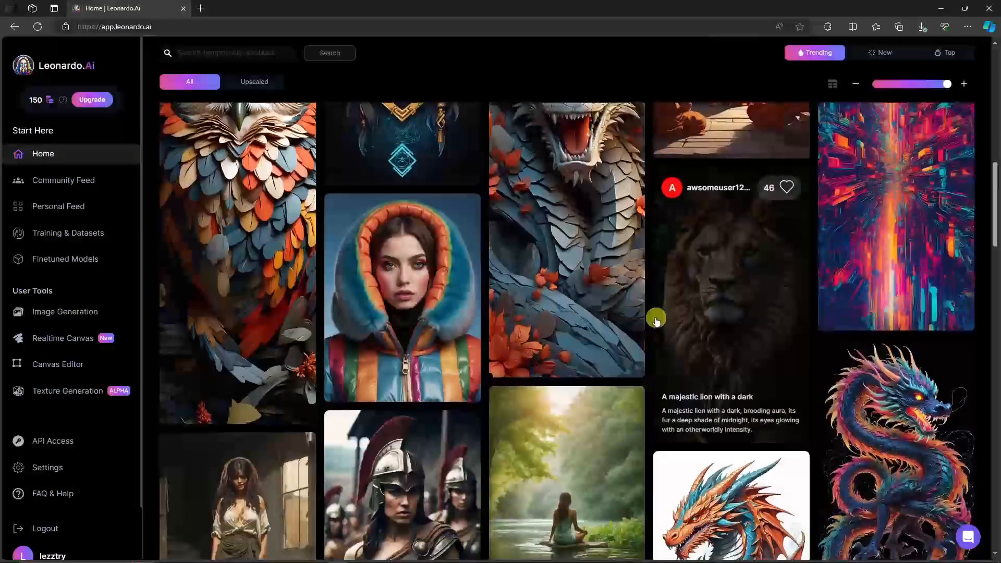
scroll(656, 320, "down", 5)
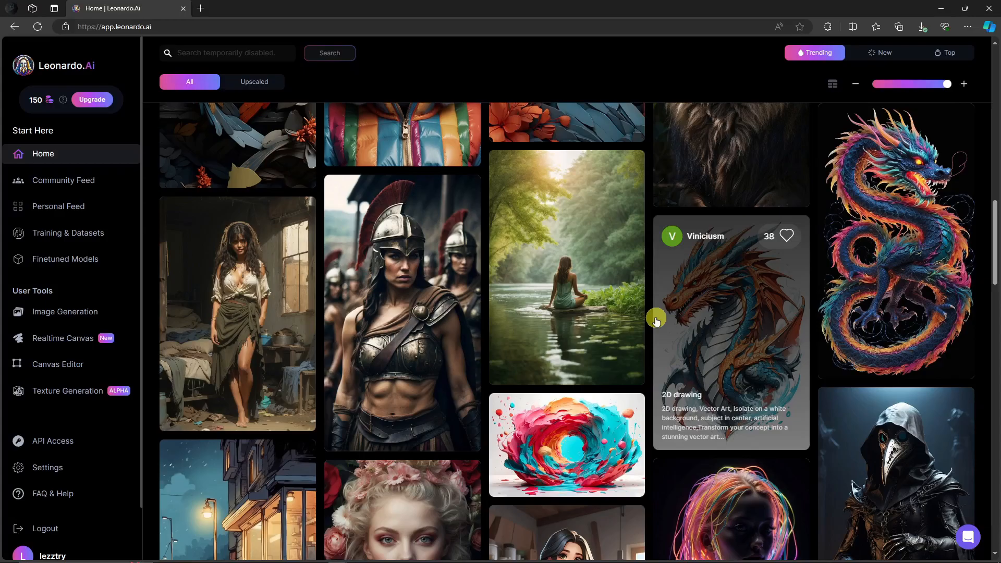
scroll(655, 320, "down", 7)
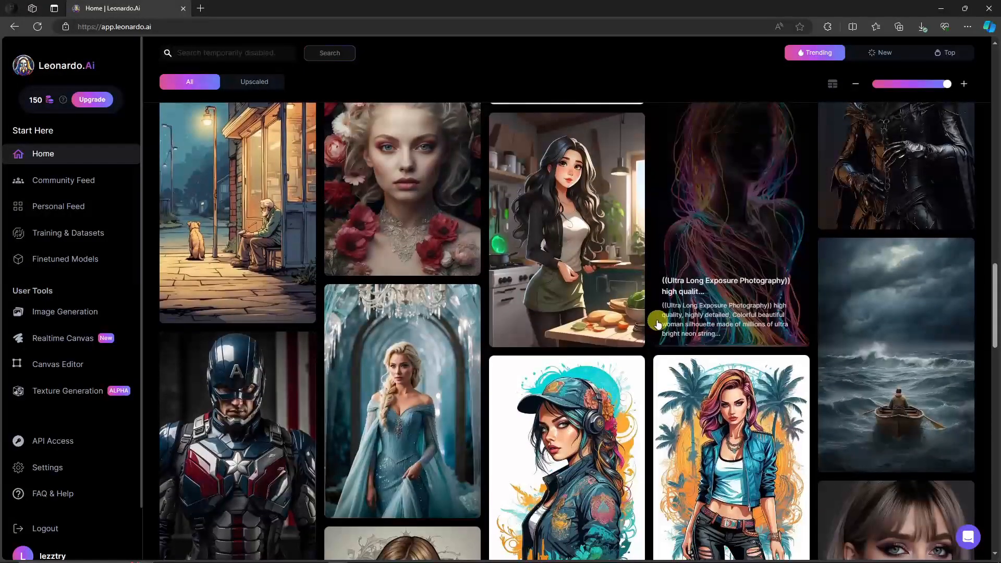
scroll(633, 315, "down", 6)
scroll(634, 317, "up", 6)
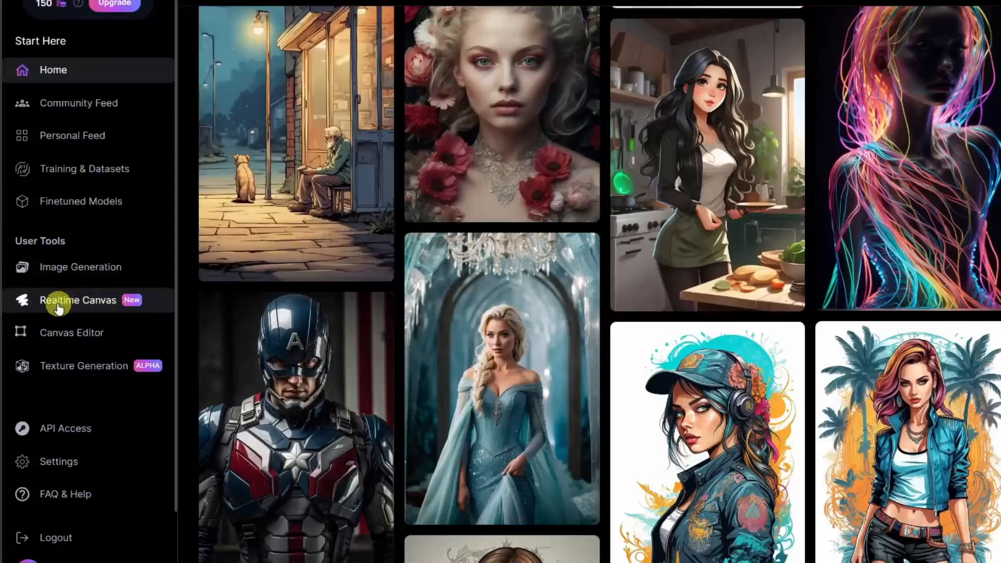
scroll(89, 309, "up", 15)
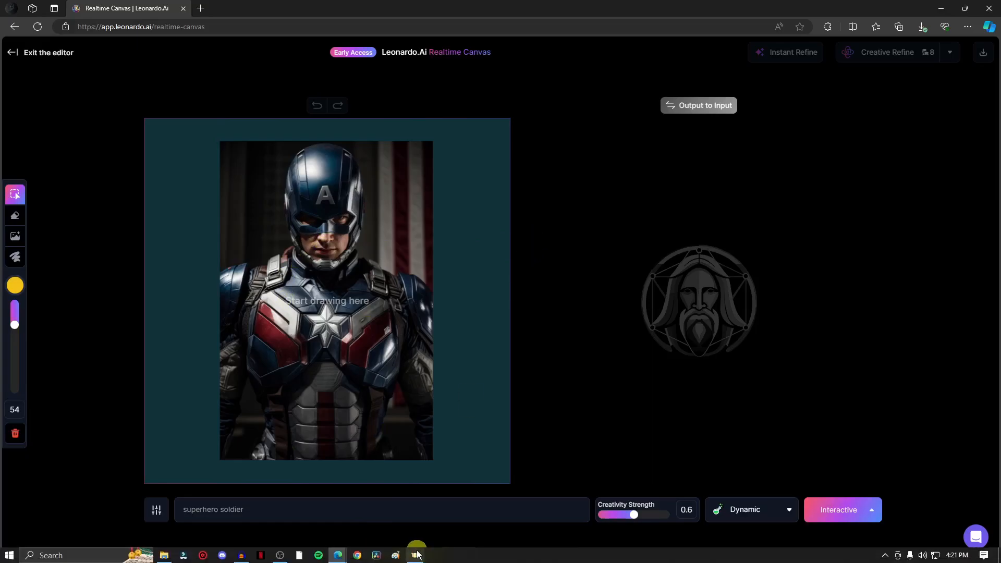
left_click(417, 553)
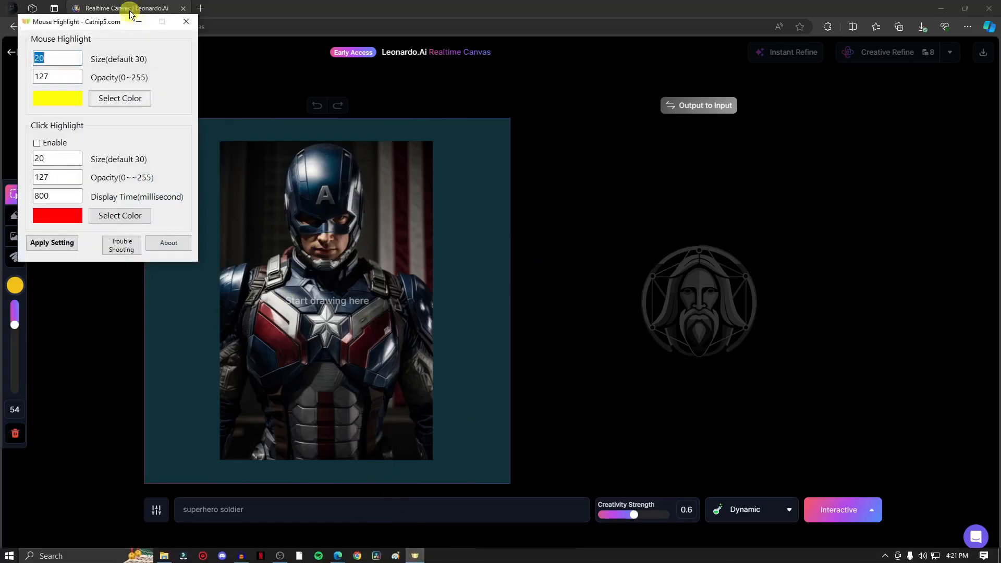
left_click(187, 21)
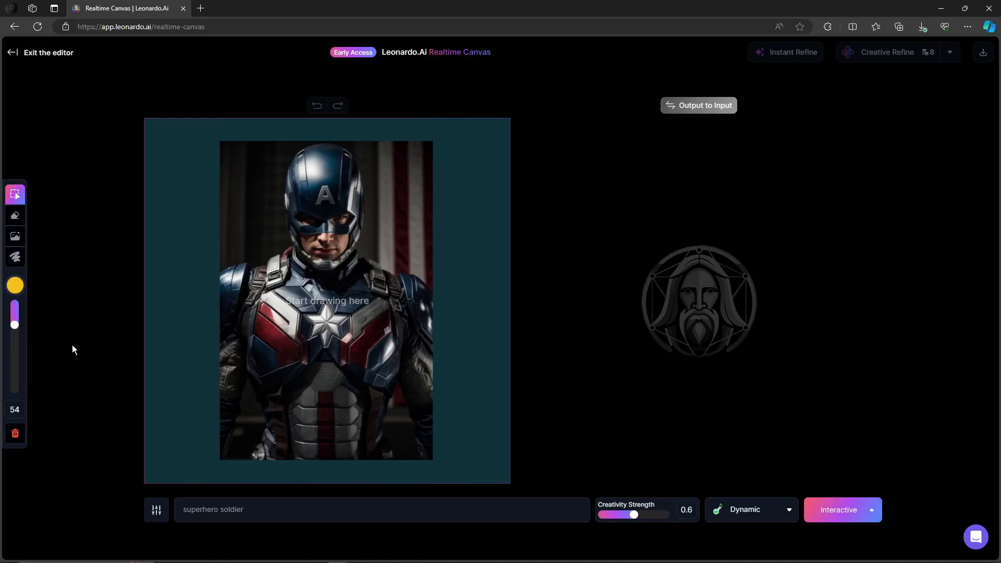
Clear the canvas and delete the existing prompt text
left_click(14, 438)
left_click(188, 438)
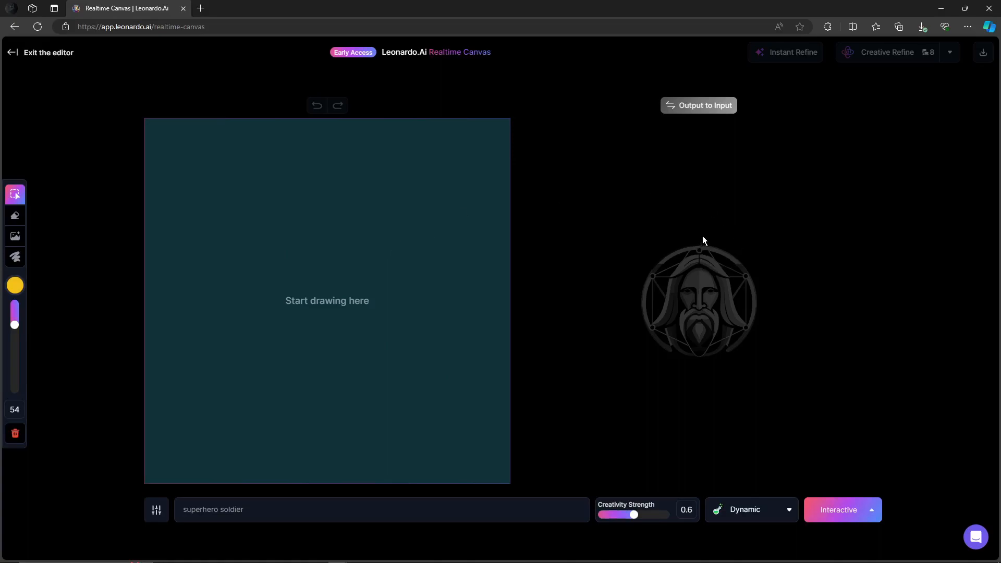
triple_click(297, 509)
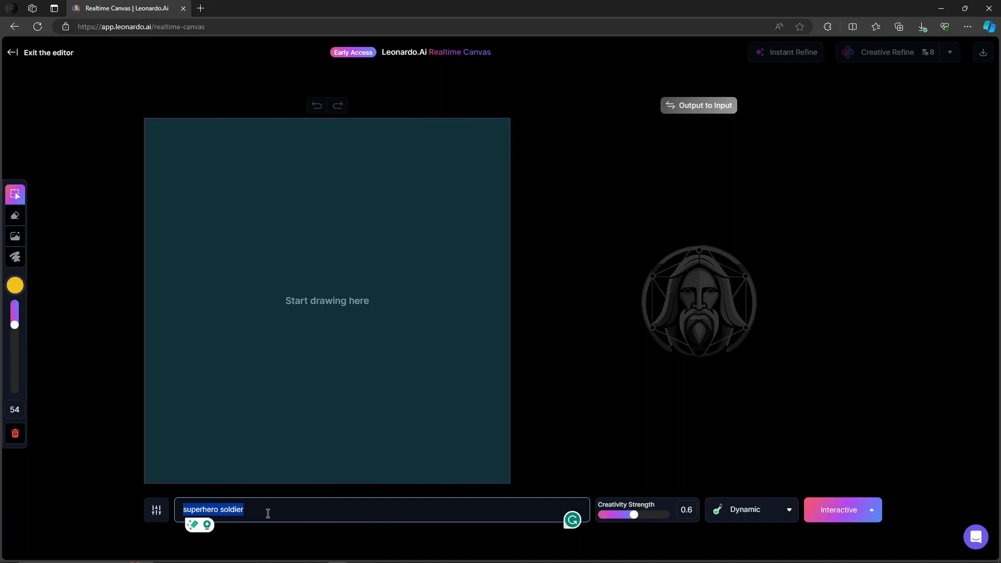
key("BackSpace")
left_click(82, 441)
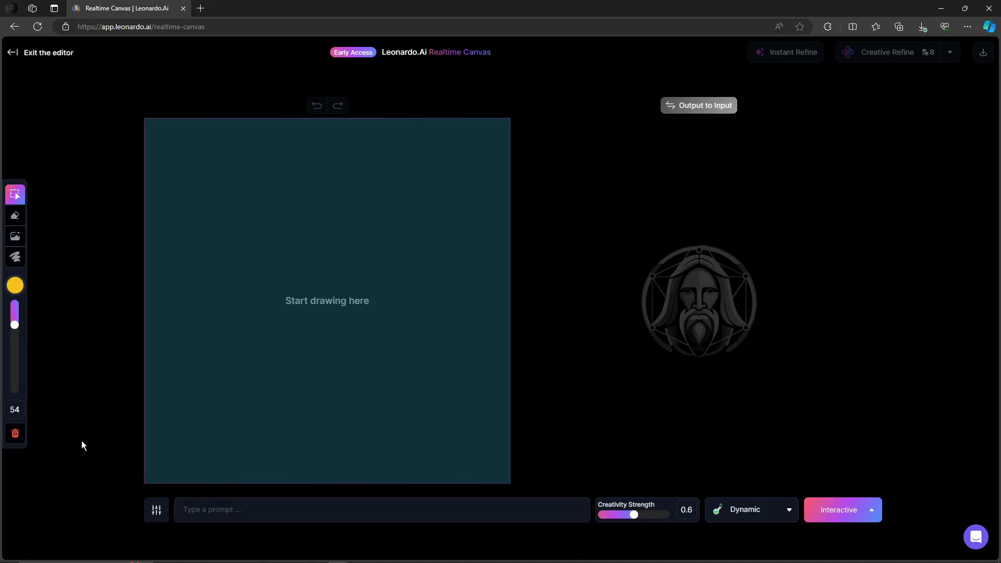
left_click_drag(276, 221, 265, 250)
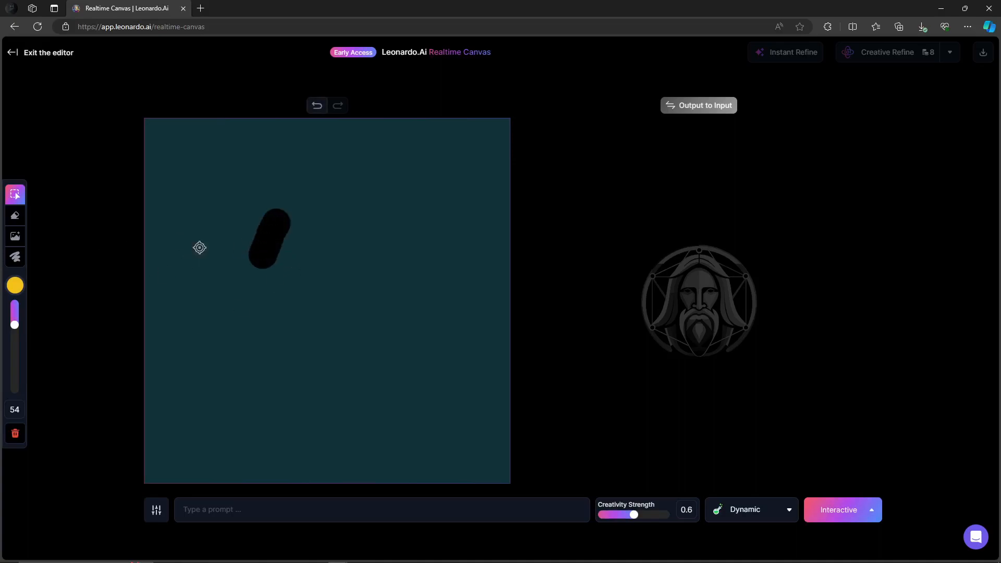
left_click(15, 433)
left_click(186, 435)
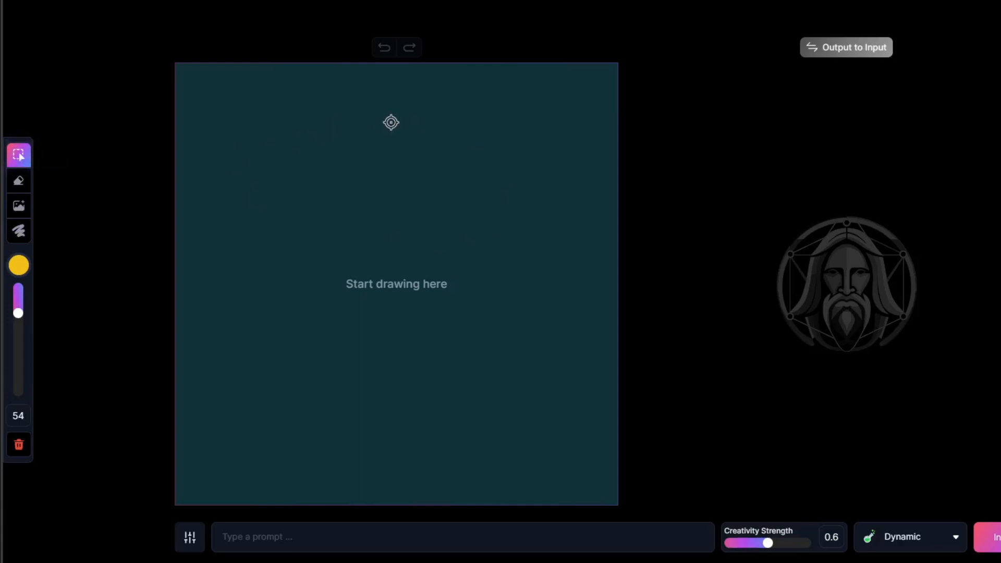
Select the brush tool and set the brush size to 30
left_click(12, 184)
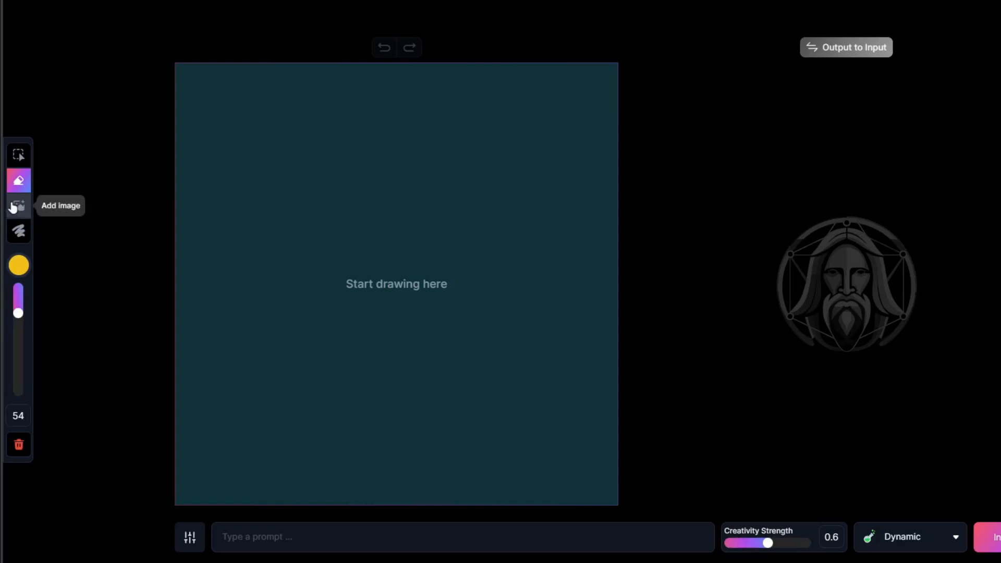
left_click(19, 231)
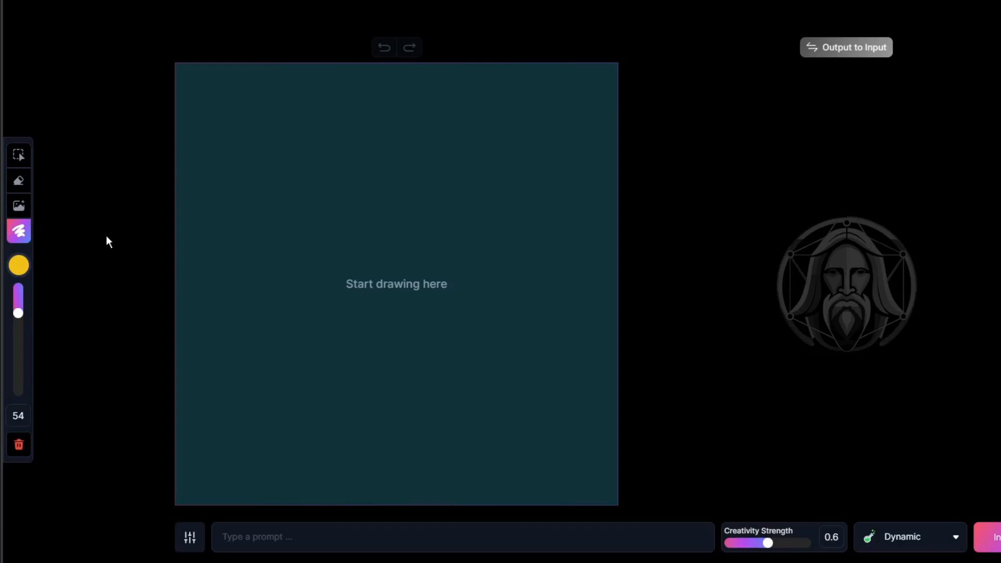
mouse_move(21, 312)
left_mouse_down()
mouse_move(18, 320)
mouse_move(18, 297)
mouse_move(18, 310)
mouse_move(29, 301)
left_mouse_up()
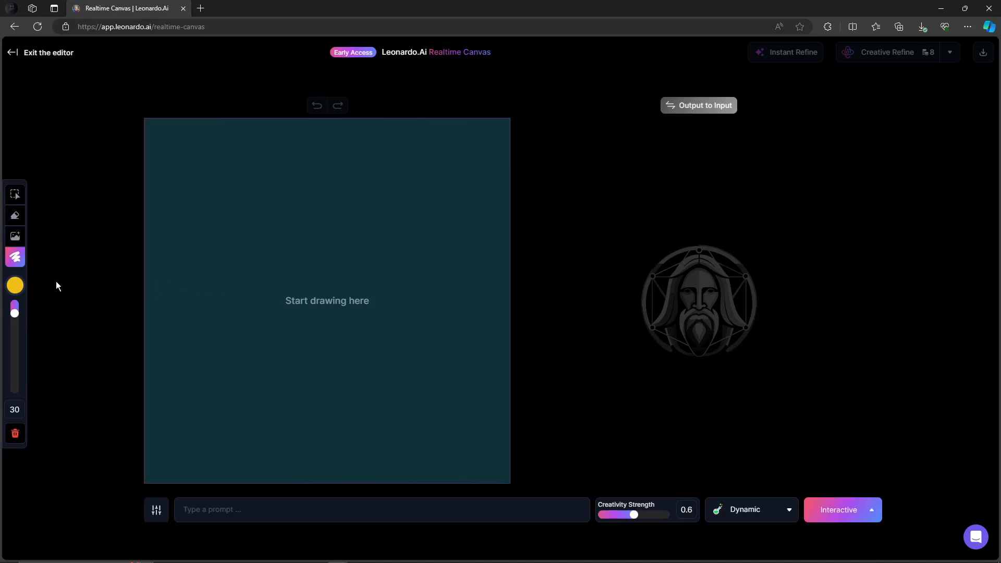
Set the canvas background color to white #FFFFFF
left_click(15, 285)
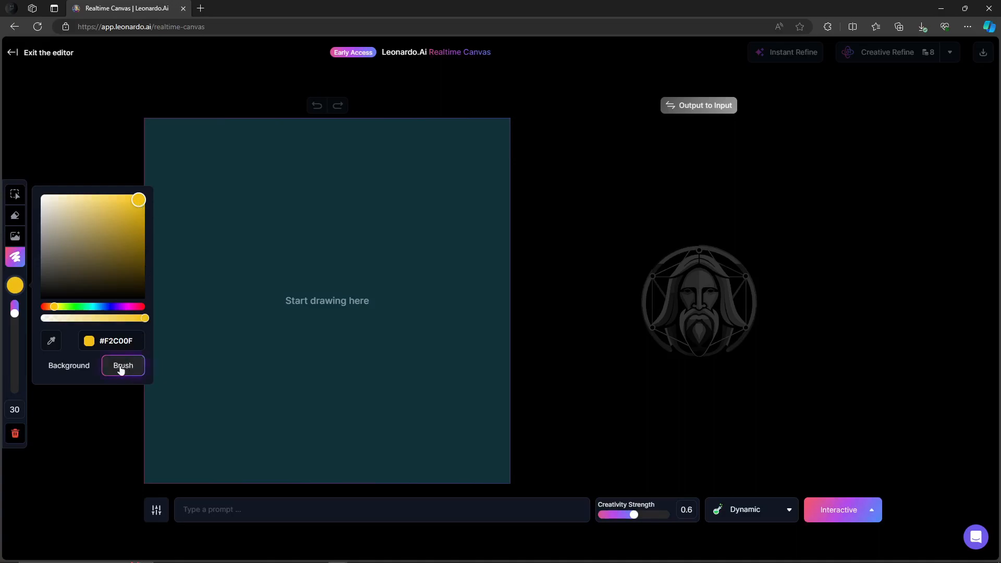
left_click(68, 368)
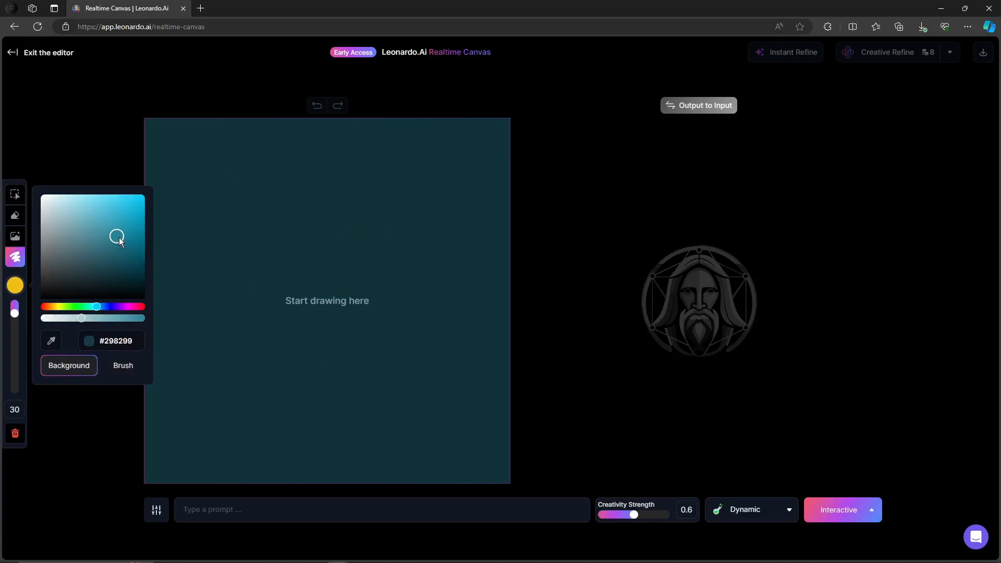
left_click_drag(119, 237, 40, 194)
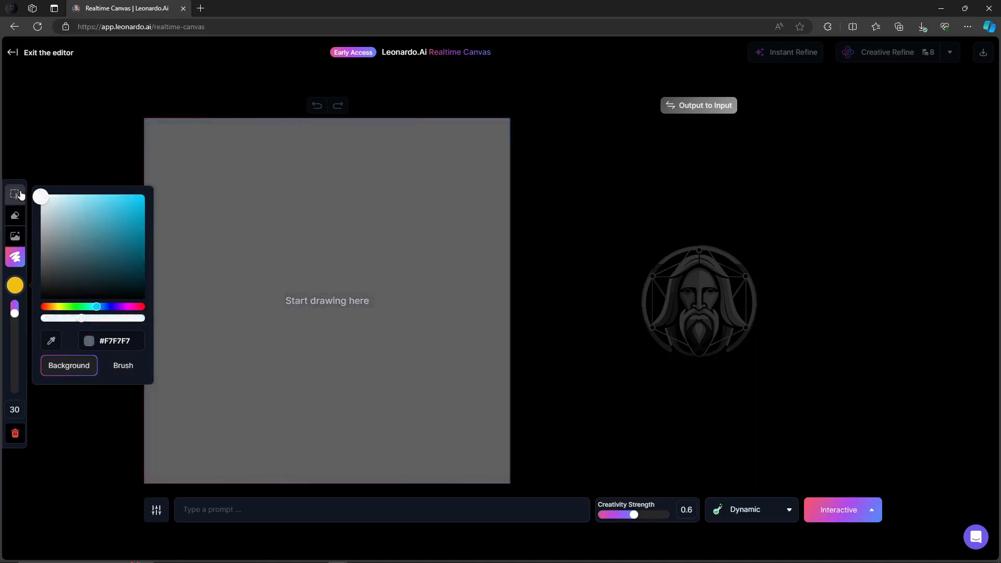
left_click_drag(81, 317, 132, 317)
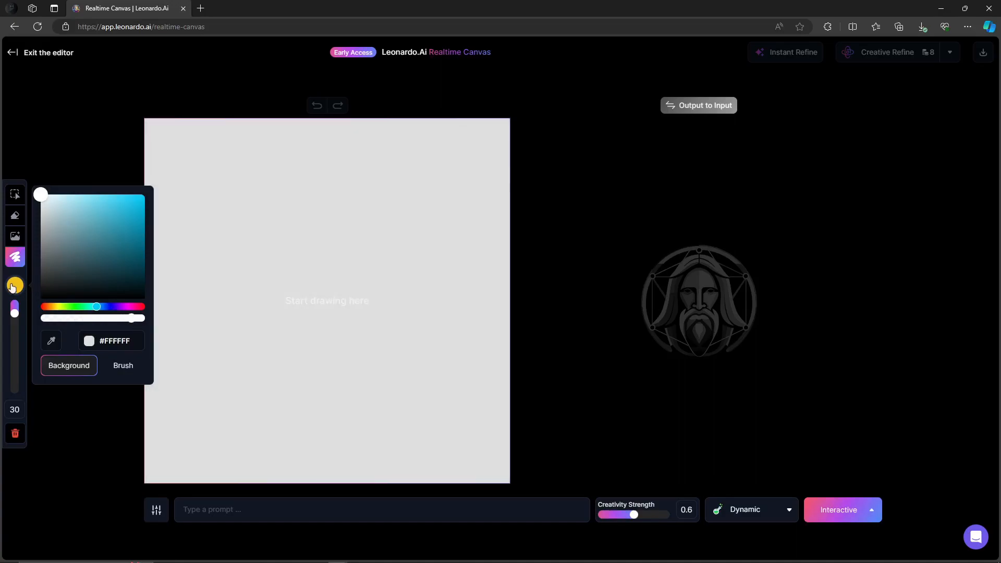
Set the brush color to green #21F20F
left_click(116, 364)
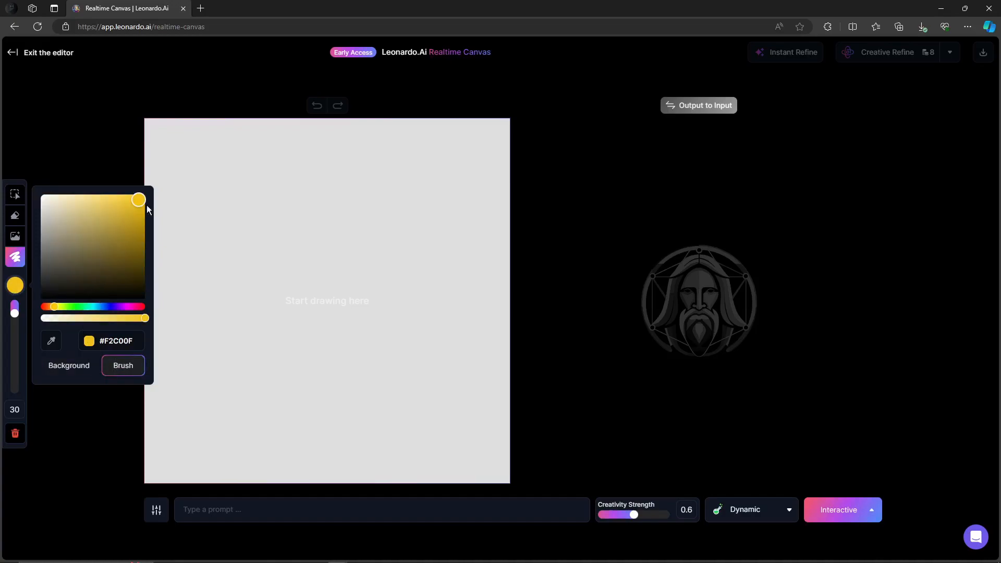
left_click_drag(55, 308, 75, 311)
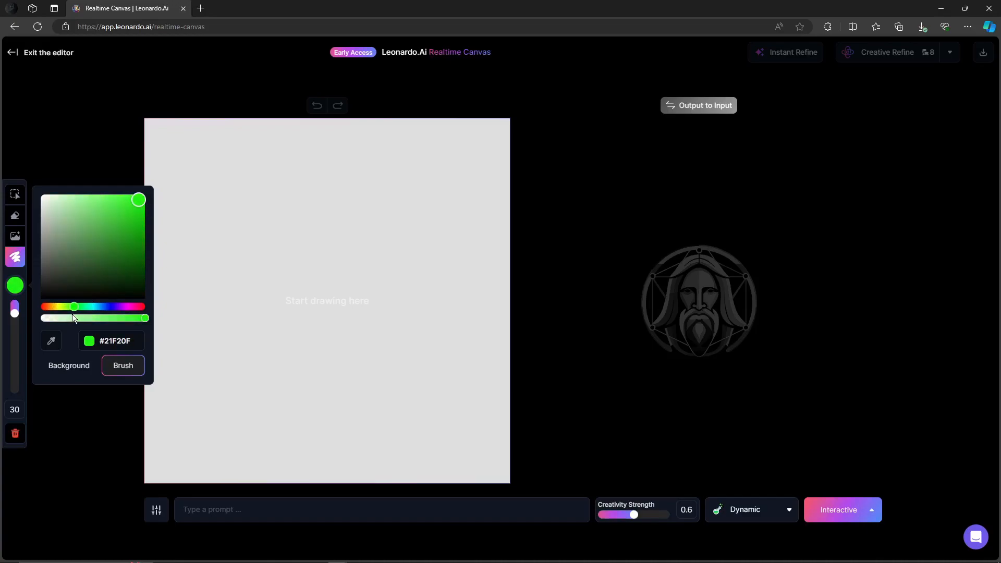
left_click_drag(140, 201, 140, 202)
Paint a filled green oval head shape in the middle of the canvas
mouse_move(299, 370)
left_mouse_down()
mouse_move(355, 341)
mouse_move(368, 302)
mouse_move(362, 278)
mouse_move(331, 252)
mouse_move(283, 262)
mouse_move(259, 297)
mouse_move(297, 373)
left_mouse_up()
mouse_move(290, 266)
left_mouse_down()
mouse_move(269, 290)
mouse_move(332, 262)
mouse_move(265, 312)
mouse_move(340, 266)
mouse_move(268, 329)
mouse_move(356, 282)
mouse_move(272, 338)
mouse_move(363, 293)
mouse_move(283, 346)
mouse_move(353, 314)
mouse_move(291, 350)
mouse_move(359, 320)
mouse_move(295, 361)
mouse_move(331, 343)
left_mouse_up()
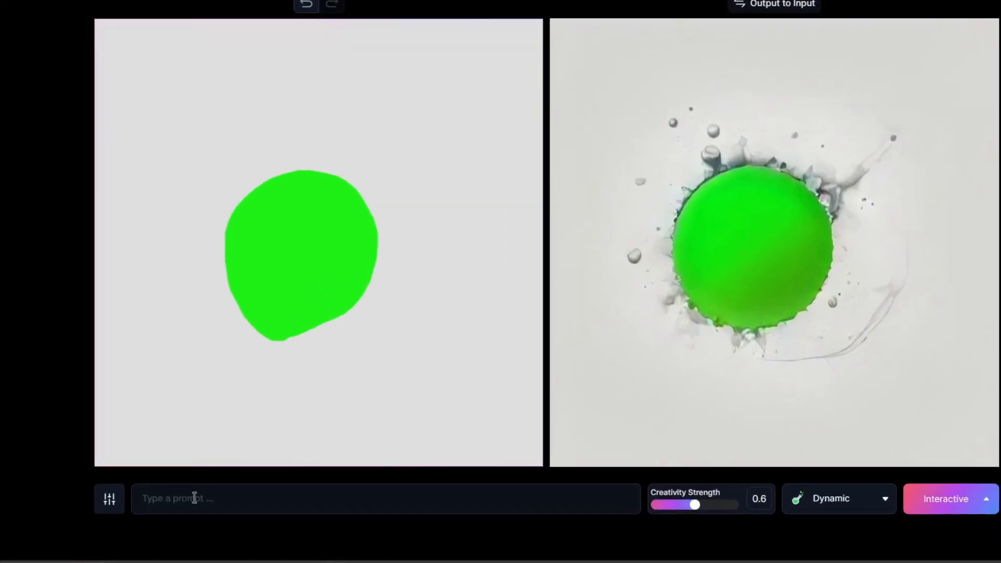
Enter the prompt "green alien"
left_click(195, 497)
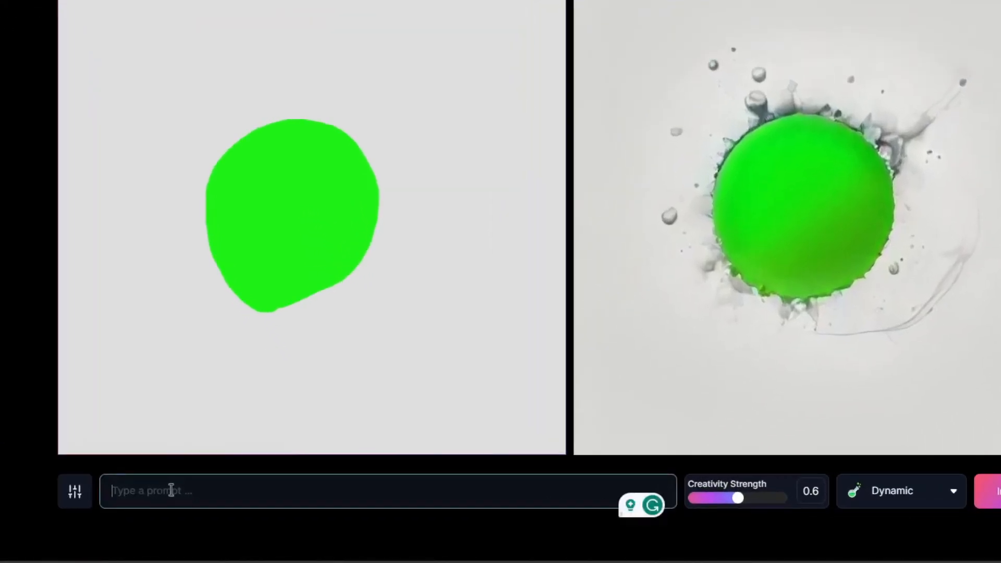
type("green alien")
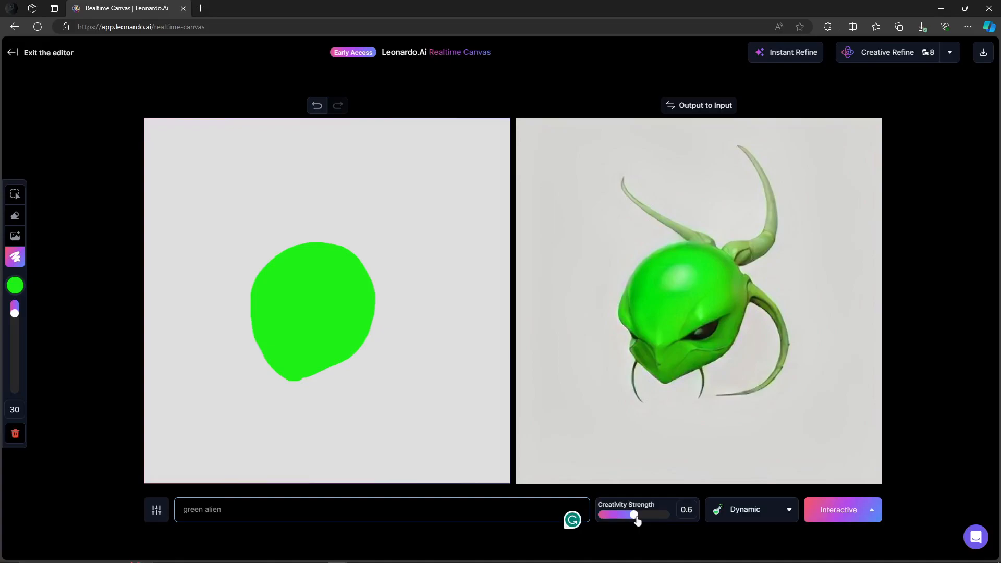
Adjust the Creativity Strength, settling on 0.65
left_click_drag(637, 520, 610, 517)
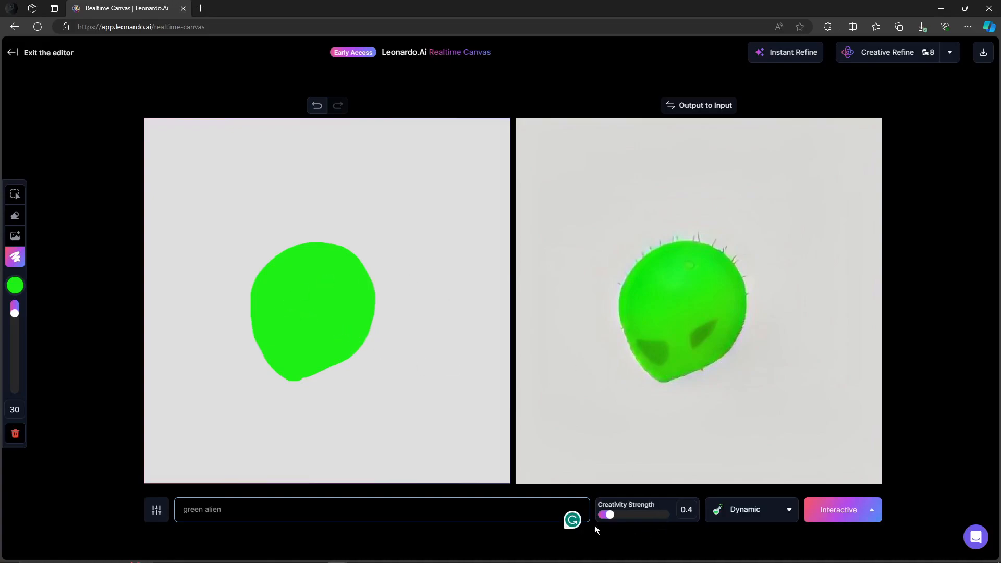
left_click_drag(609, 515, 656, 519)
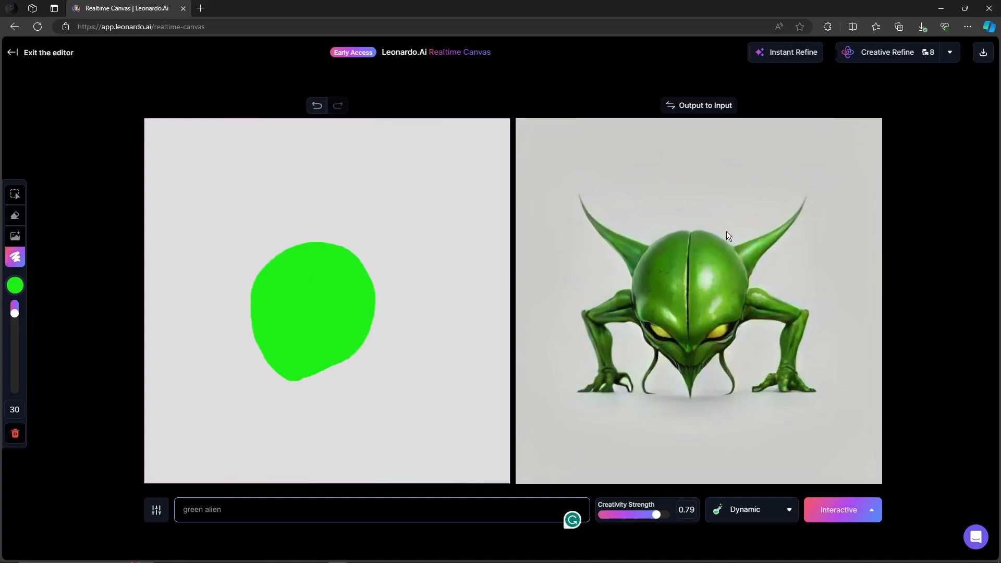
left_click_drag(656, 514, 640, 522)
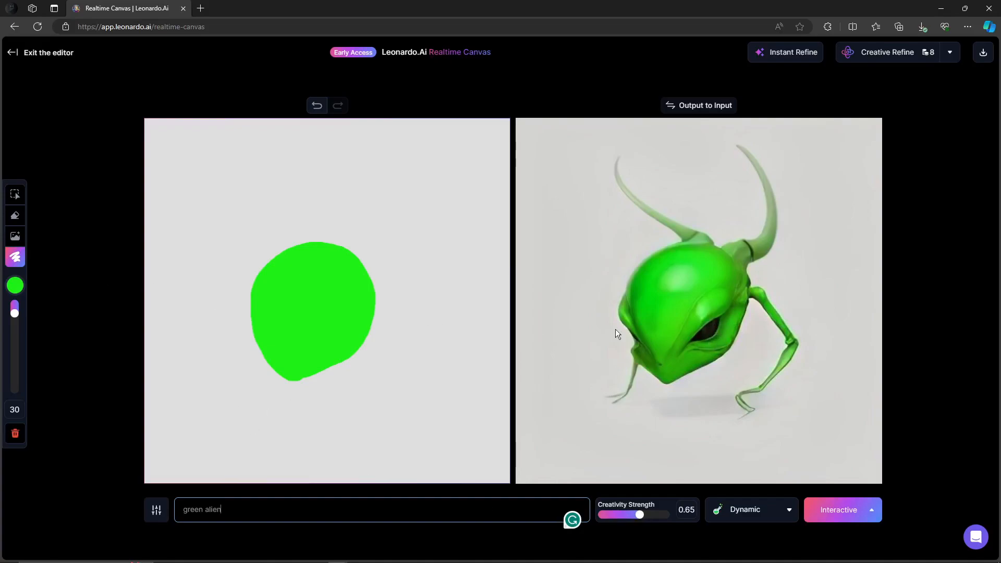
Set the brush color to black #000000 and reduce the brush size to 22
left_click(16, 286)
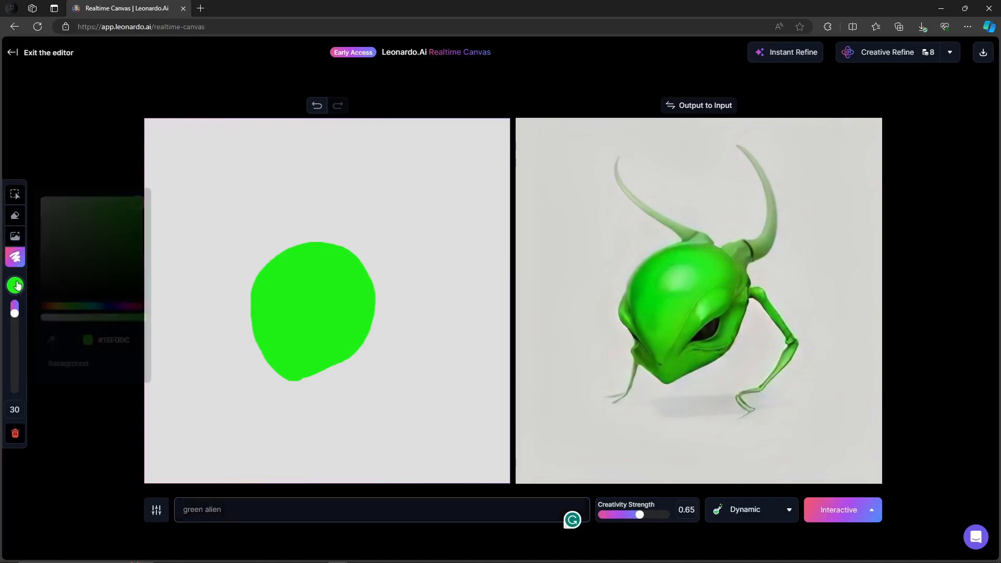
mouse_move(144, 201)
left_mouse_down()
mouse_move(96, 304)
mouse_move(83, 311)
left_mouse_up()
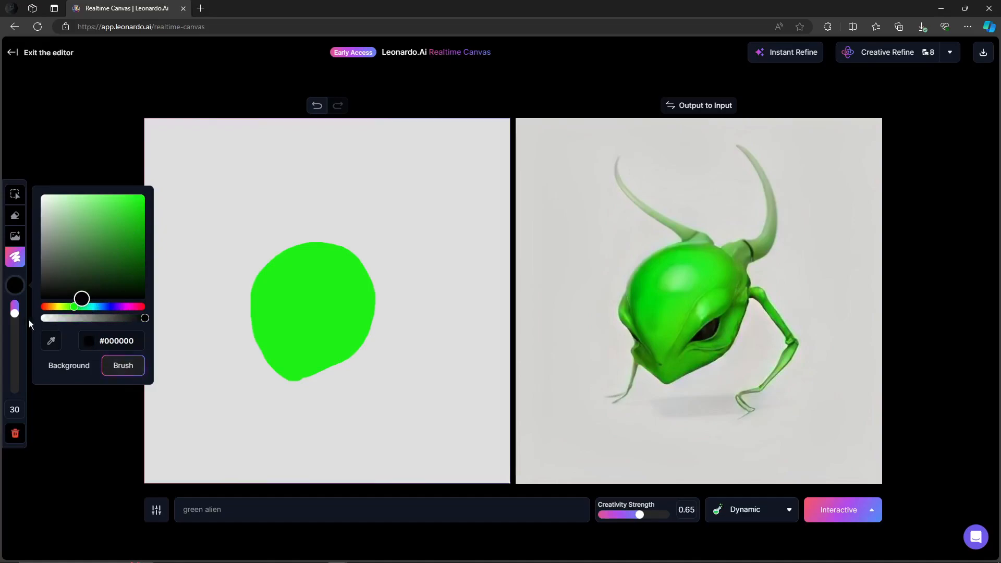
left_click_drag(14, 315, 20, 314)
Paint two black eyes on the green head
left_click(261, 292)
mouse_move(261, 293)
left_mouse_down()
mouse_move(279, 301)
mouse_move(261, 295)
mouse_move(267, 309)
left_mouse_up()
mouse_move(329, 303)
left_mouse_down()
mouse_move(348, 292)
mouse_move(351, 301)
mouse_move(330, 302)
left_mouse_up()
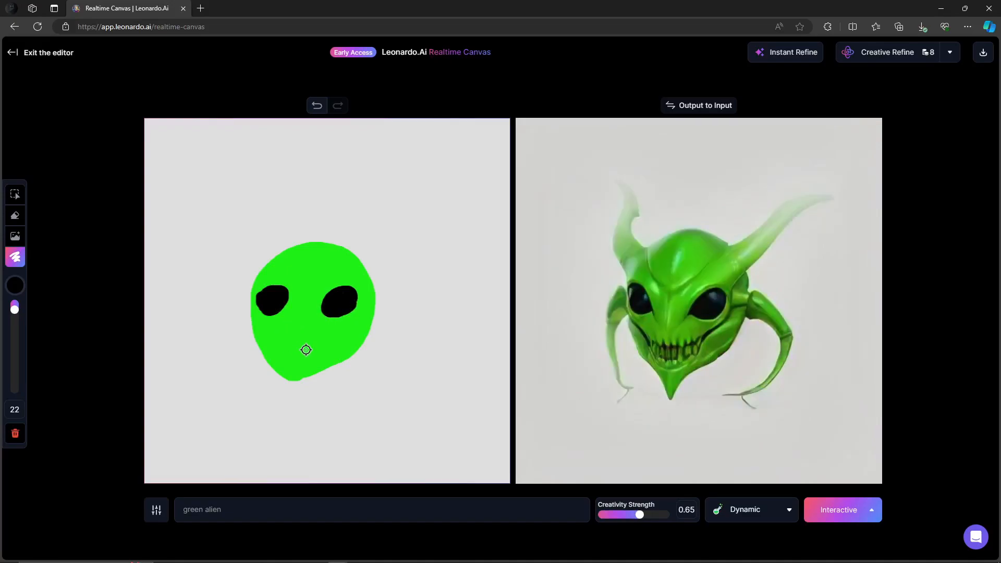
Reduce the brush size to 15, keeping the brush color black
left_click(15, 286)
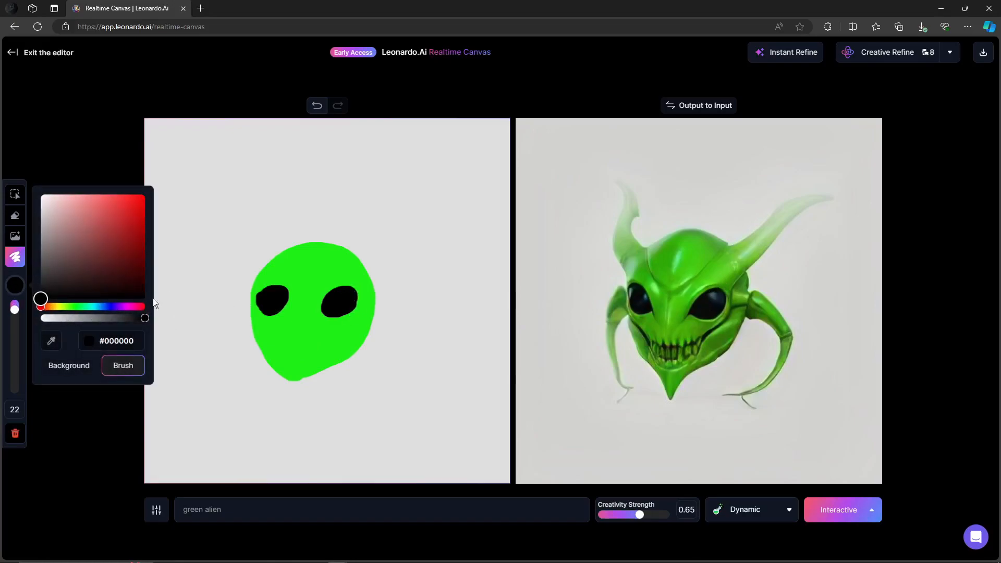
left_click_drag(48, 309, 99, 312)
left_click_drag(16, 312, 15, 306)
left_click_drag(99, 308, 145, 319)
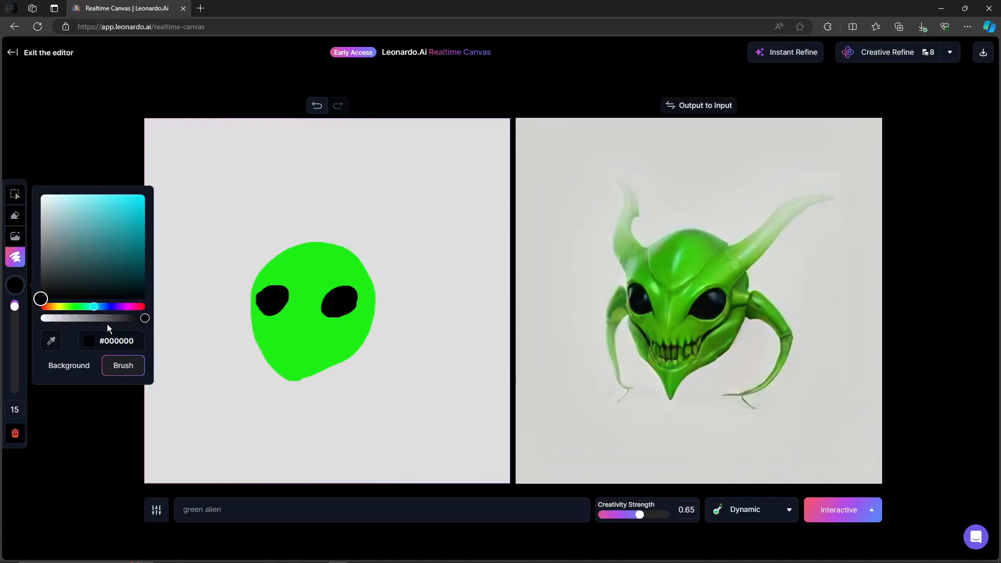
Set the brush color to blue #3290B3 and paint blue fills inside both black eyes
left_click(268, 297)
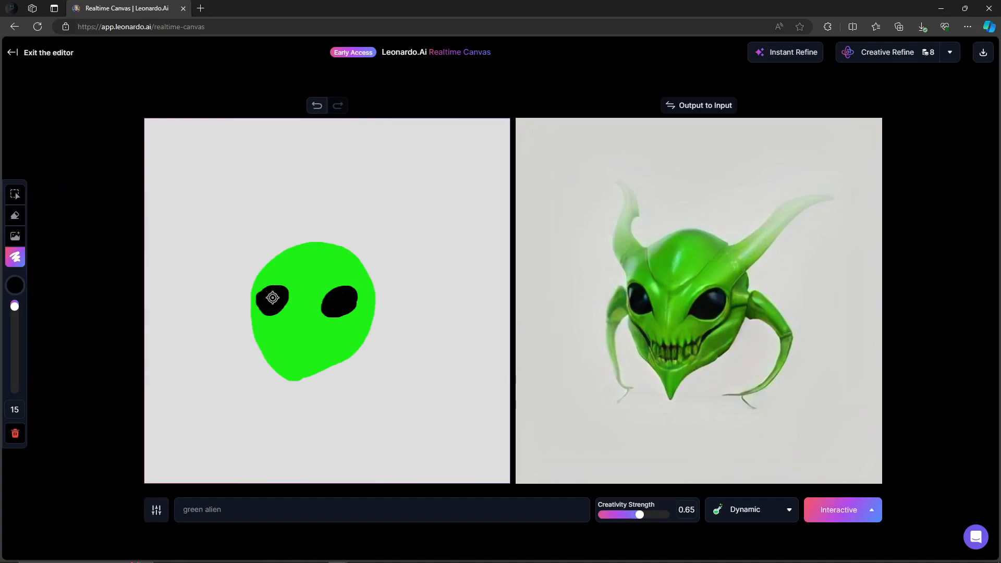
left_click(15, 285)
left_click_drag(39, 306, 97, 307)
left_click(116, 225)
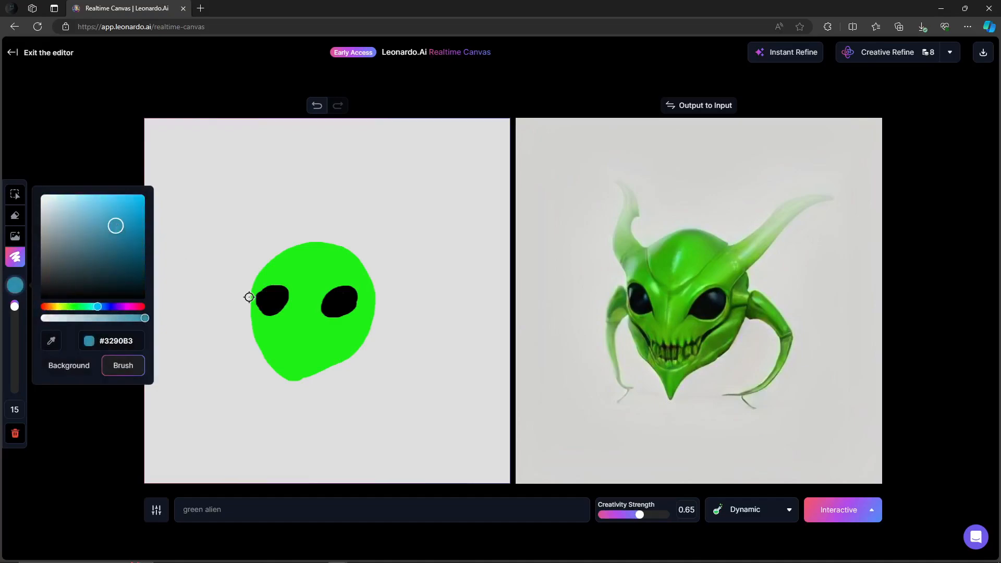
mouse_move(265, 296)
left_mouse_down()
mouse_move(278, 290)
mouse_move(266, 310)
left_mouse_up()
mouse_move(362, 302)
left_mouse_down()
mouse_move(329, 303)
mouse_move(349, 294)
left_mouse_up()
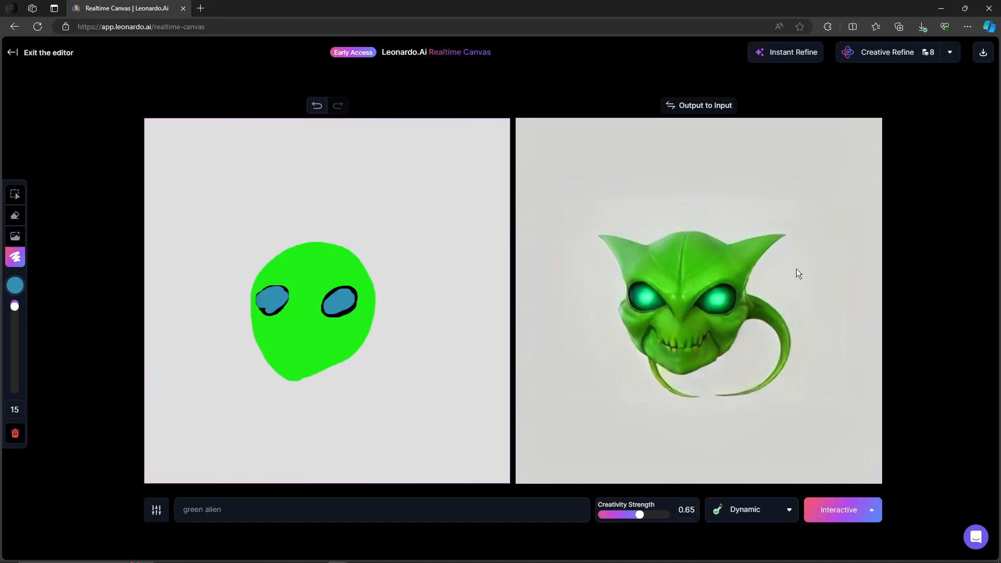
Select the right eye's blue fill with the selection tool
left_click(19, 198)
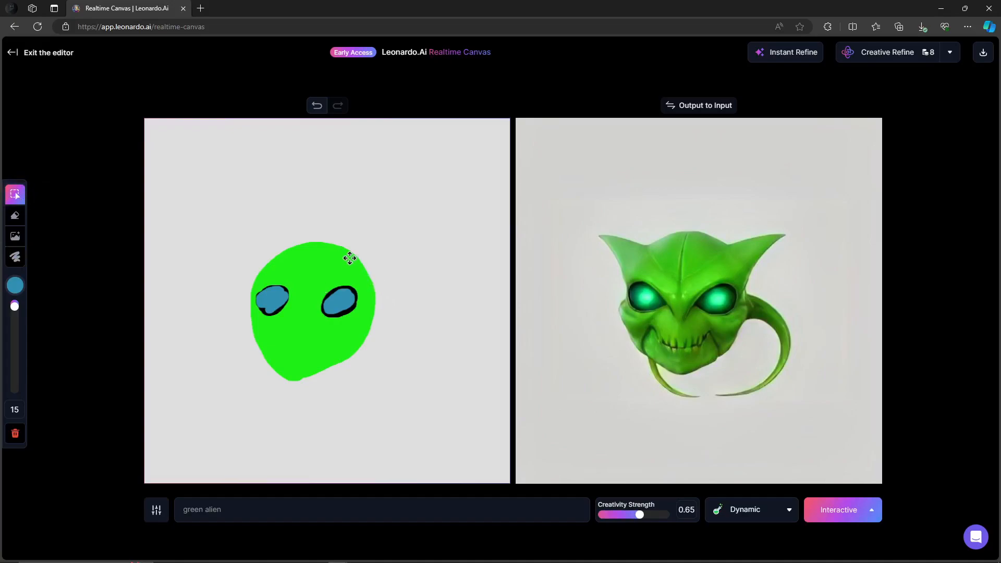
mouse_move(327, 253)
left_mouse_down()
mouse_move(297, 232)
mouse_move(323, 252)
left_mouse_up()
mouse_move(349, 292)
left_mouse_down()
mouse_move(410, 288)
mouse_move(345, 301)
left_mouse_up()
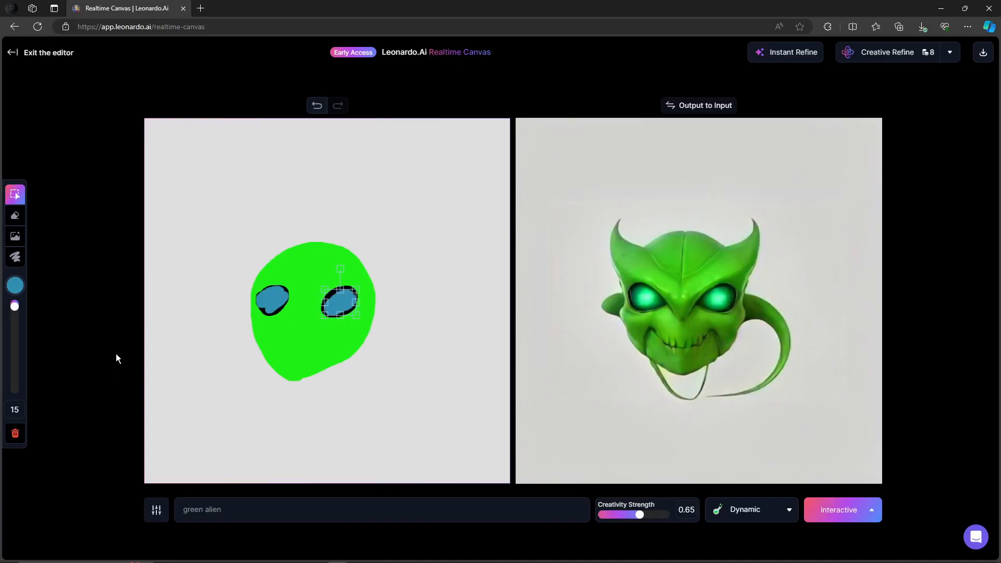
Change the canvas background color to a light orange, #E29463
left_click(19, 288)
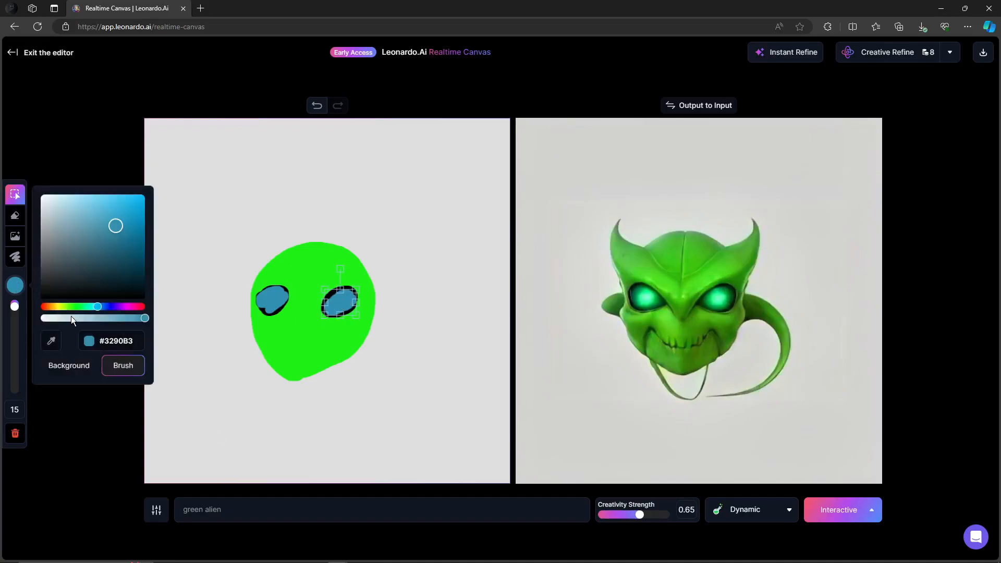
left_click(73, 364)
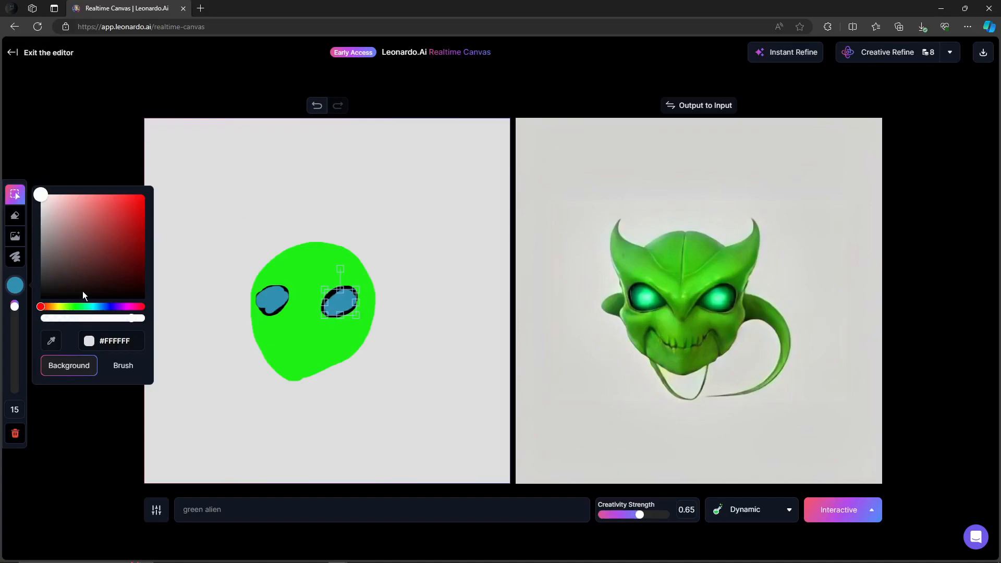
left_click_drag(41, 307, 50, 337)
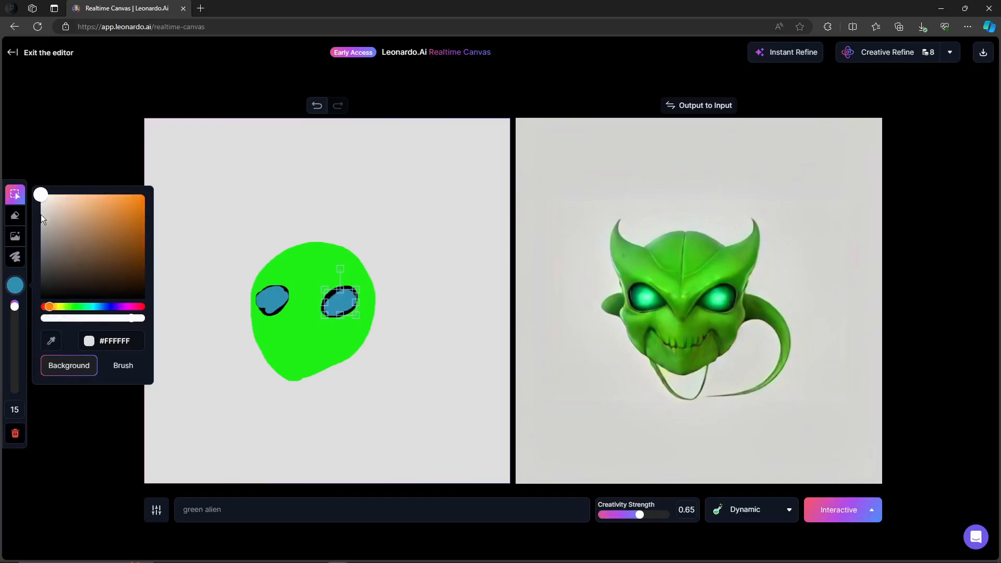
left_click(47, 307)
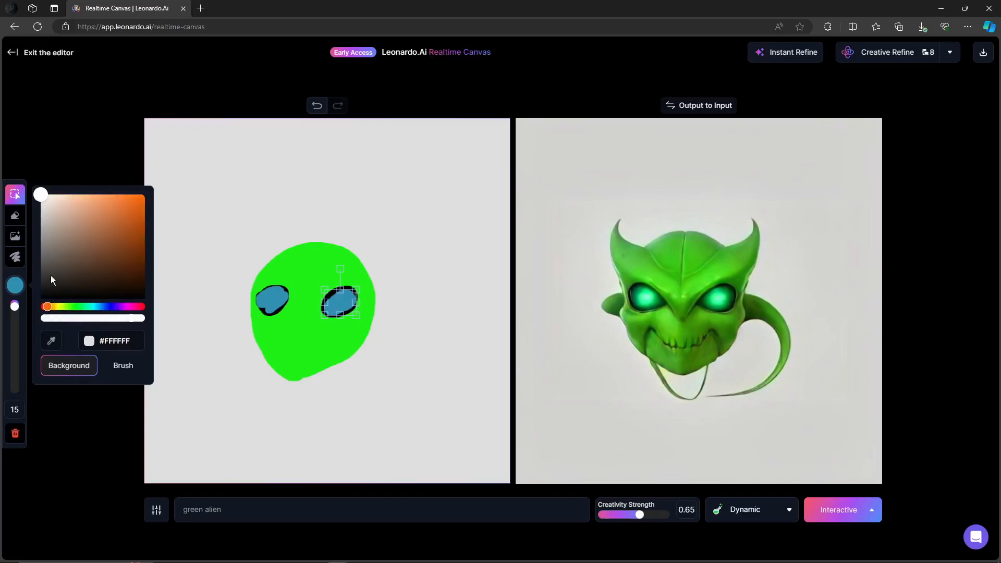
left_click_drag(45, 198, 106, 210)
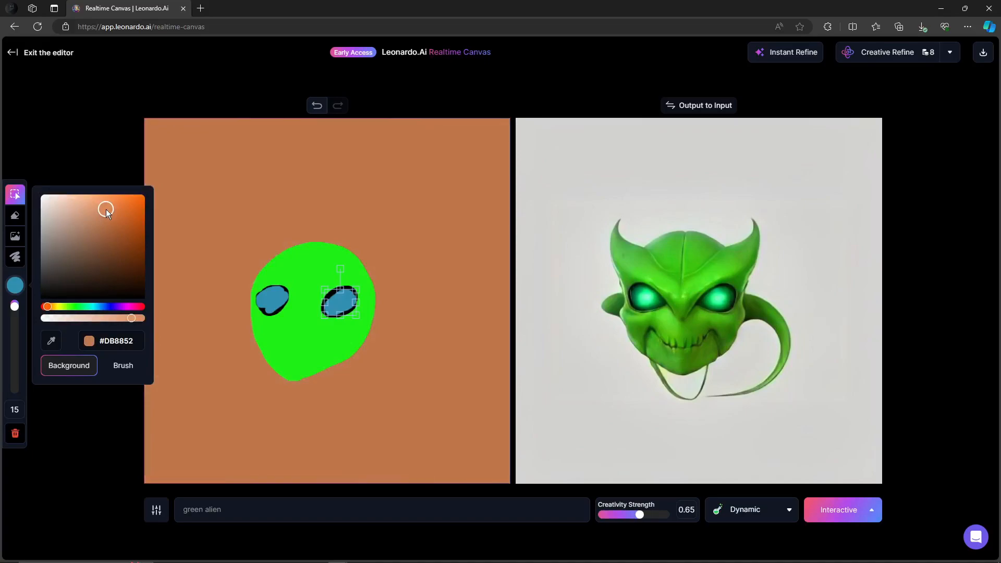
mouse_move(106, 209)
left_mouse_down()
mouse_move(104, 228)
mouse_move(101, 212)
left_mouse_up()
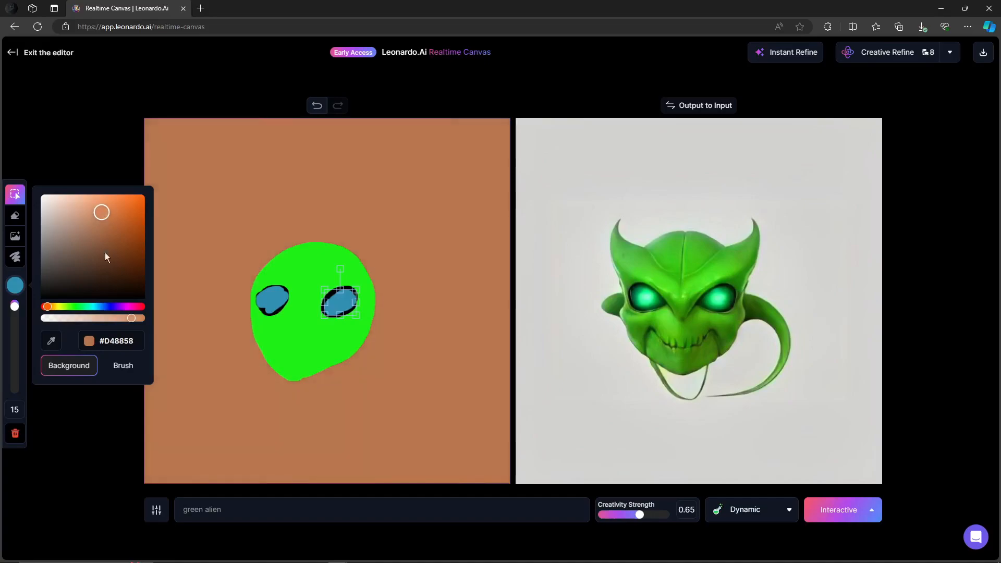
left_click(95, 466)
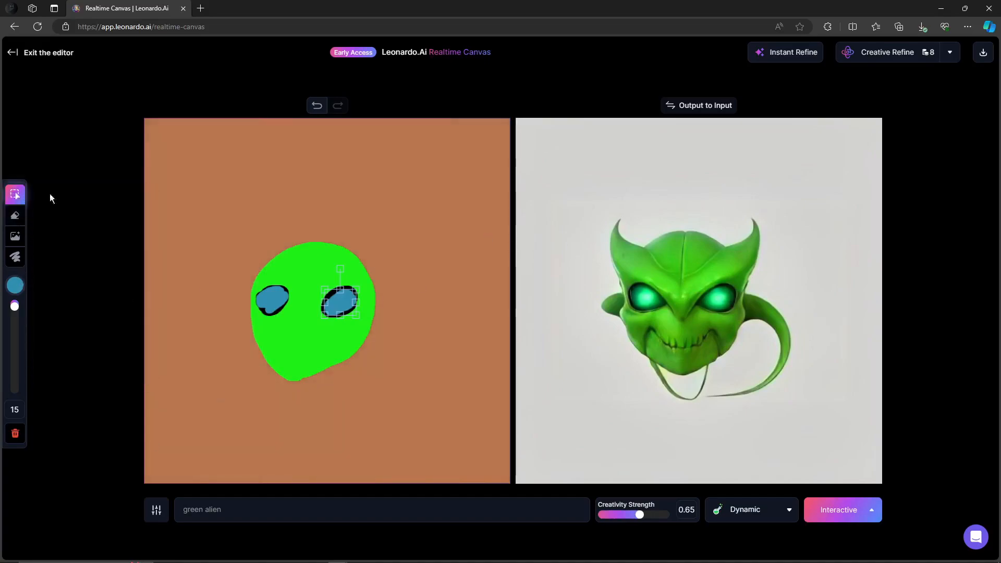
left_click(15, 285)
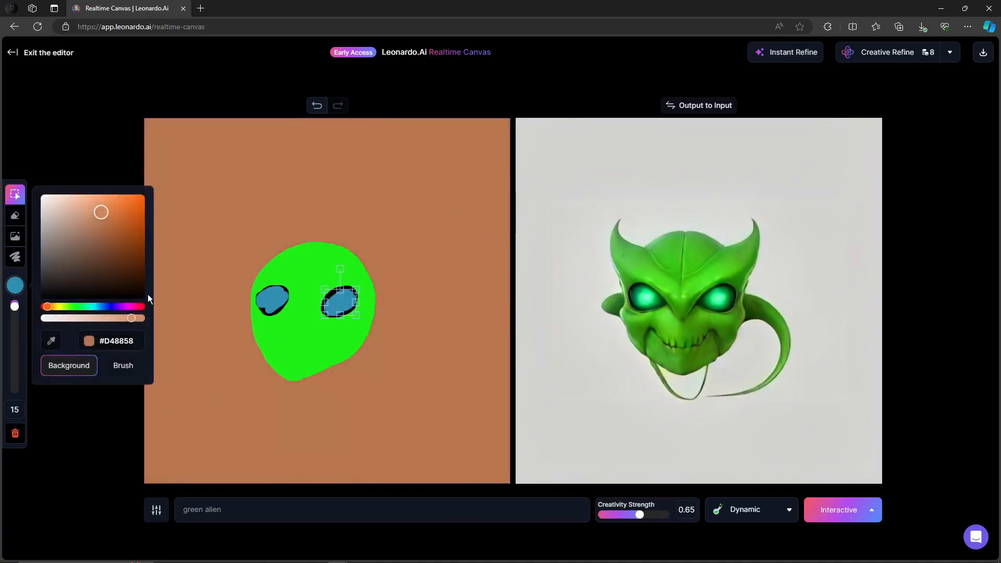
left_click_drag(132, 320, 135, 319)
left_click_drag(99, 213, 99, 209)
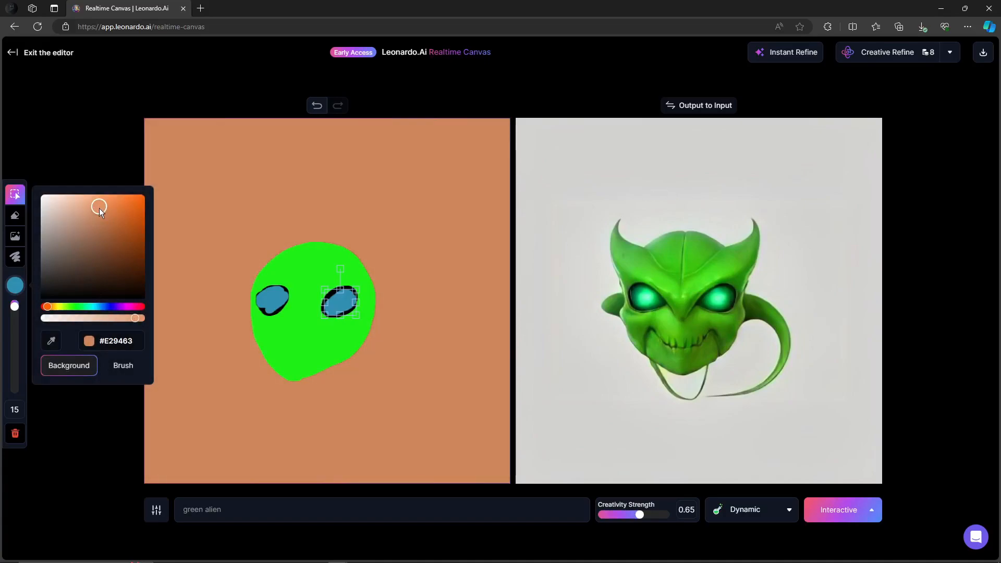
left_click(118, 372)
left_click(124, 458)
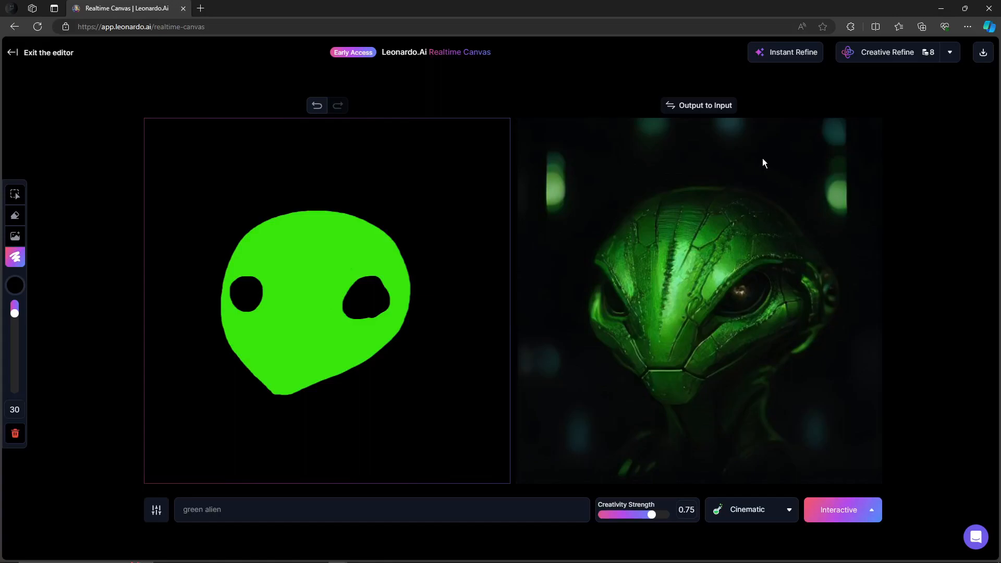
Change the canvas background color to yellow #FFF500, then return to the brush color
left_click(15, 286)
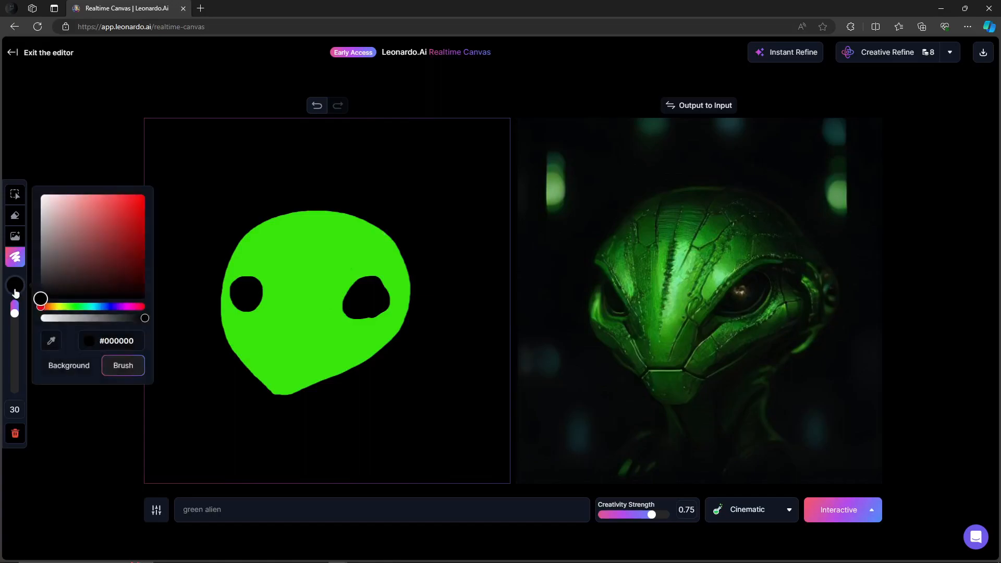
left_click(70, 368)
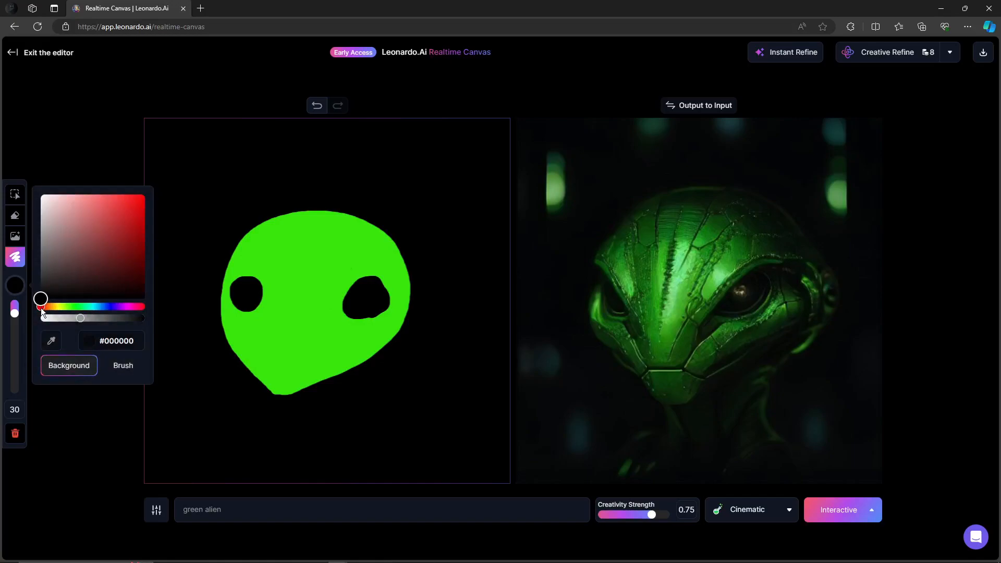
left_click_drag(41, 308, 61, 318)
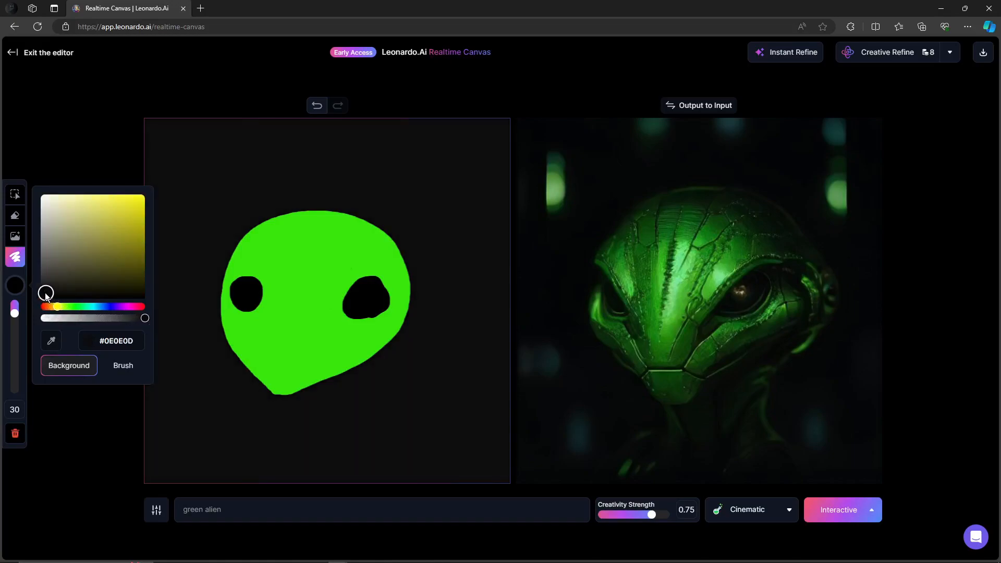
left_click_drag(45, 300, 146, 188)
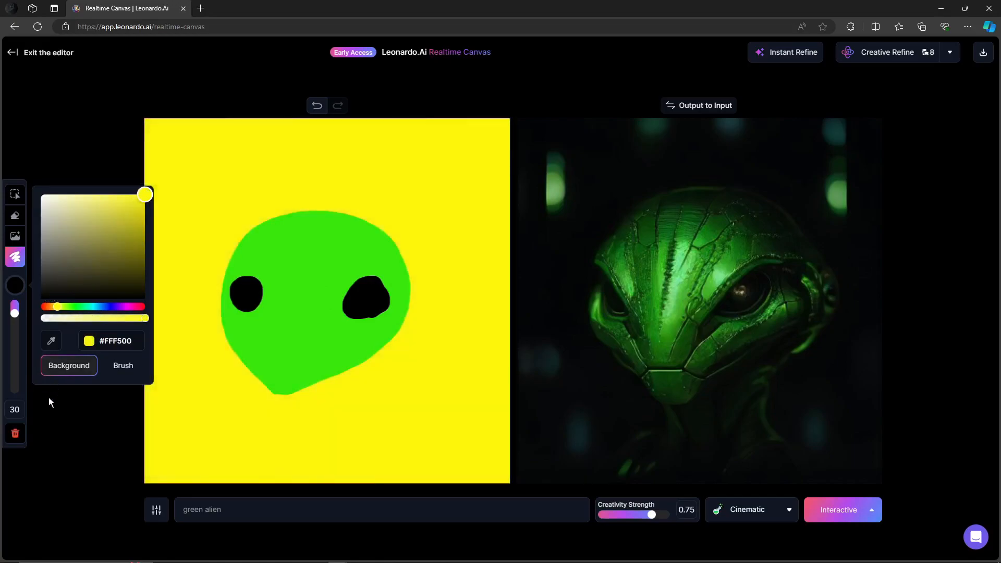
left_click(117, 367)
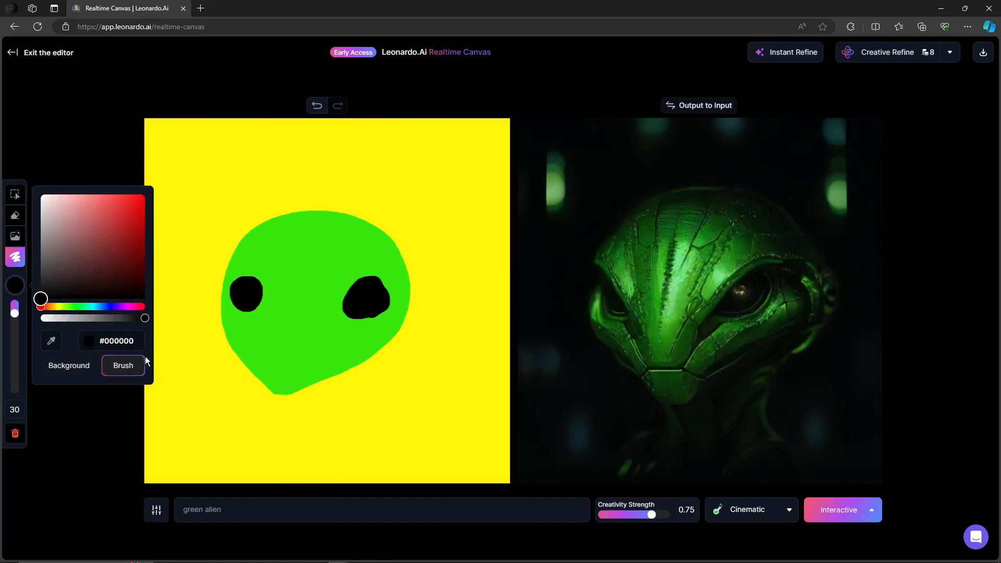
Open the generation mode options and keep Interactive Mode selected
left_click(871, 509)
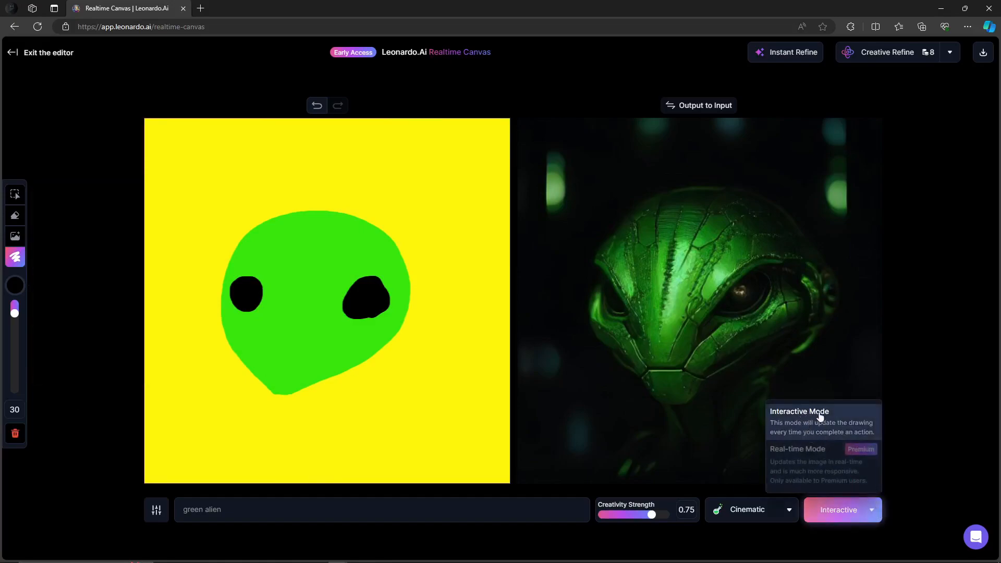
left_click(843, 437)
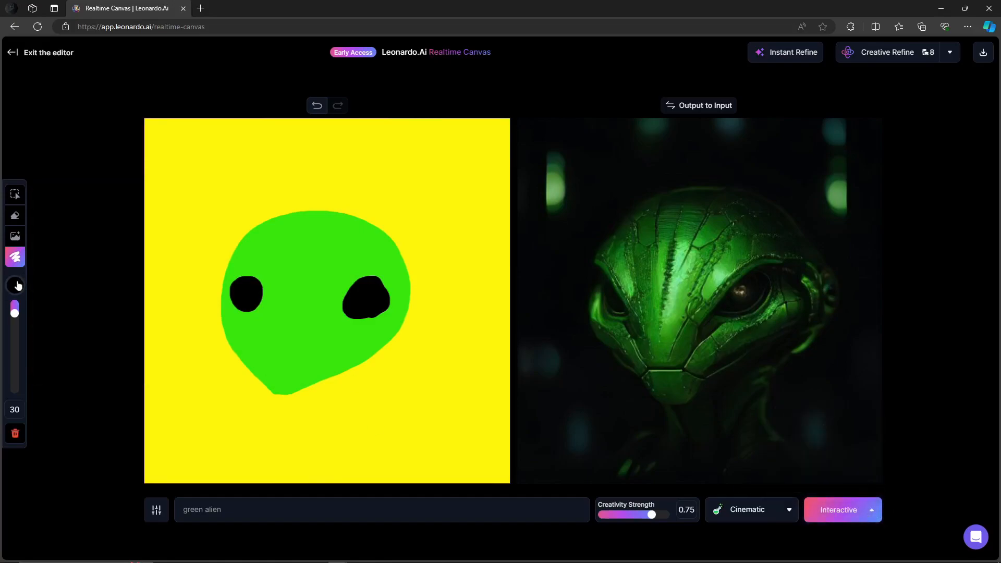
left_click(16, 285)
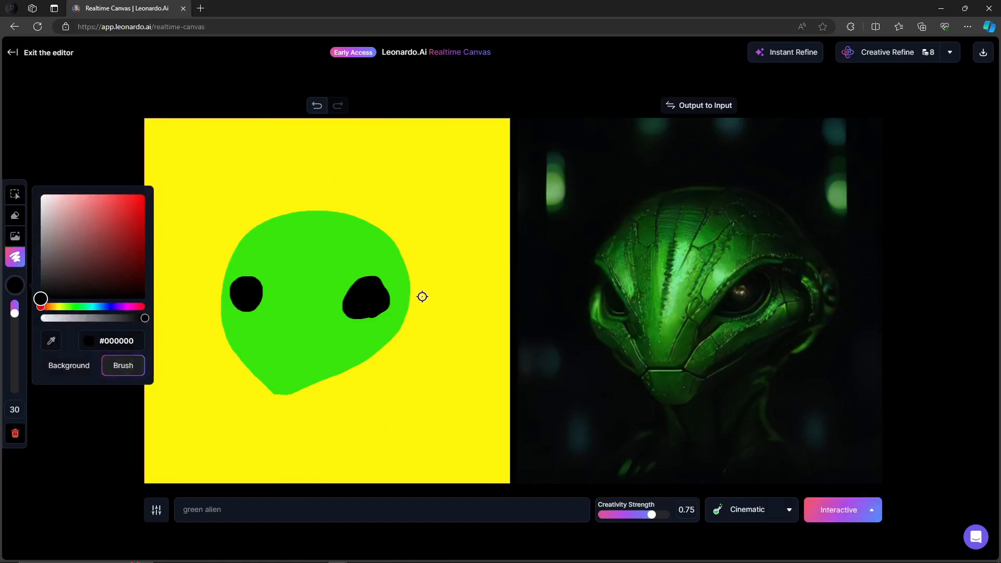
left_click(871, 510)
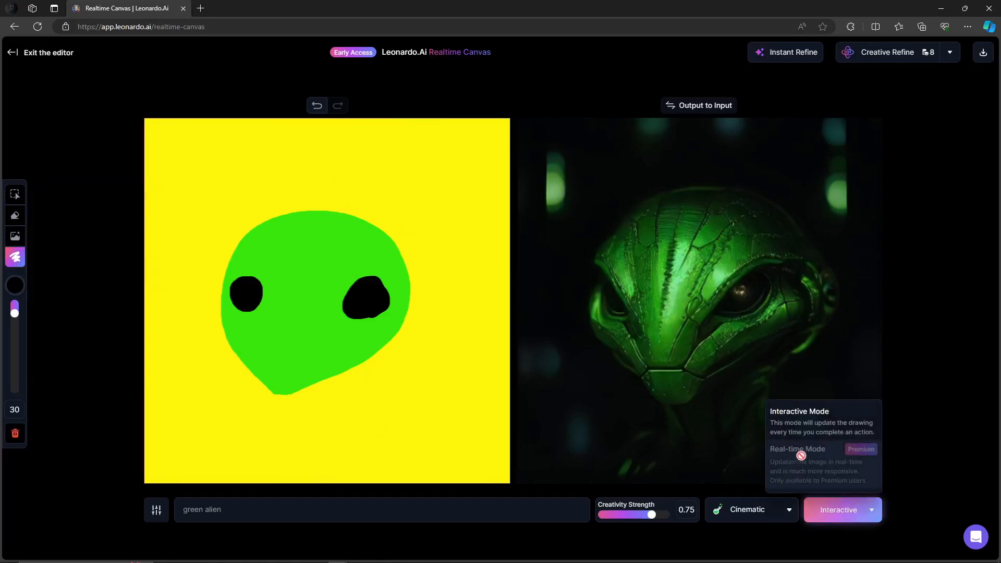
left_click(867, 519)
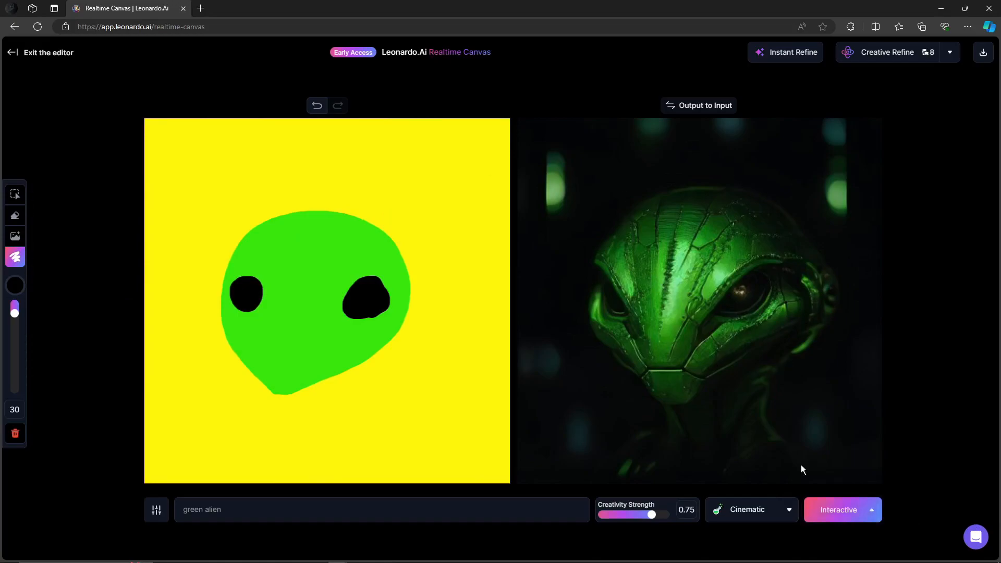
Enlarge the right eye with black brush strokes
left_click(15, 285)
left_click_drag(84, 250, 48, 298)
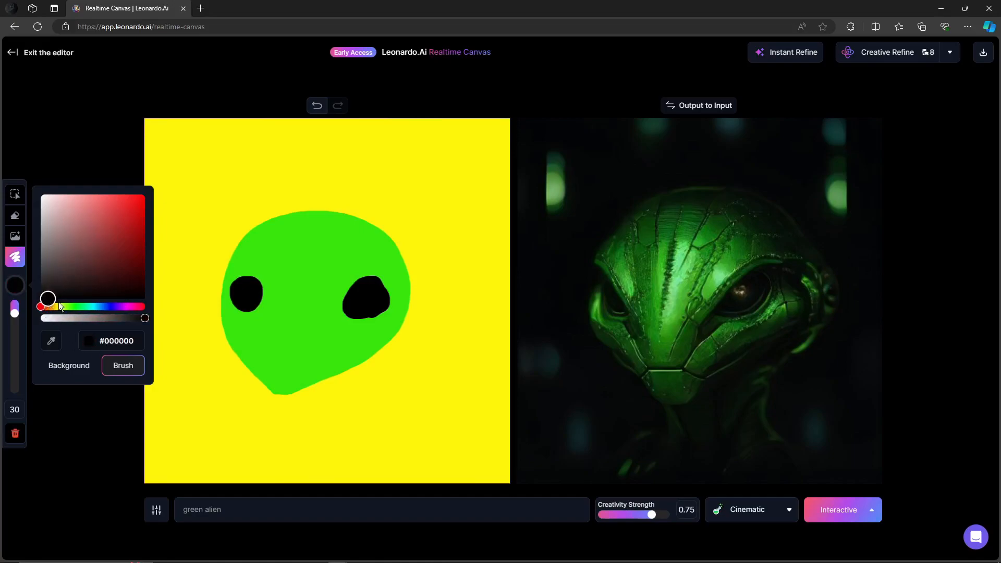
left_click_drag(365, 312, 366, 318)
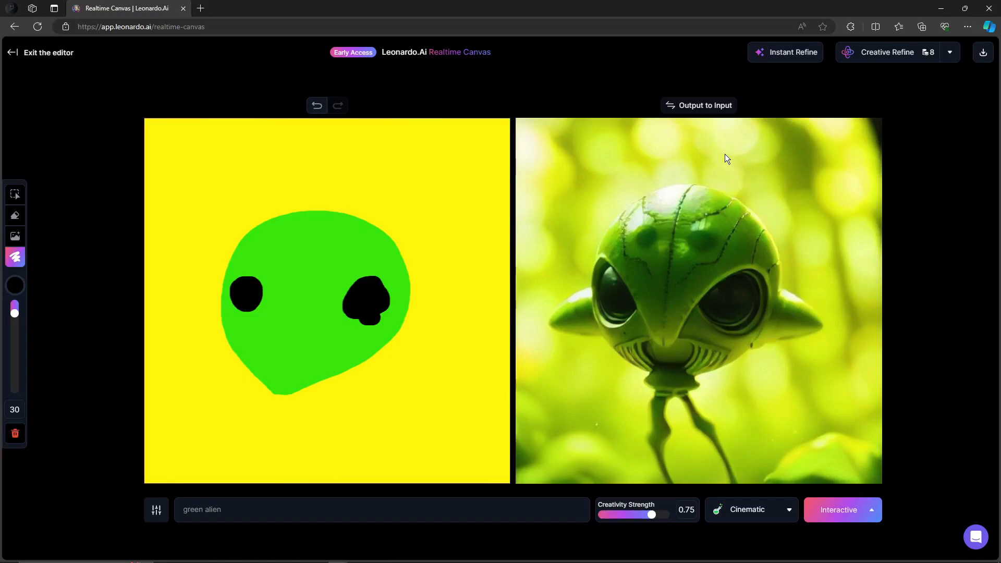
mouse_move(377, 312)
left_mouse_down()
mouse_move(378, 282)
mouse_move(350, 293)
mouse_move(358, 319)
mouse_move(373, 317)
mouse_move(366, 308)
left_mouse_up()
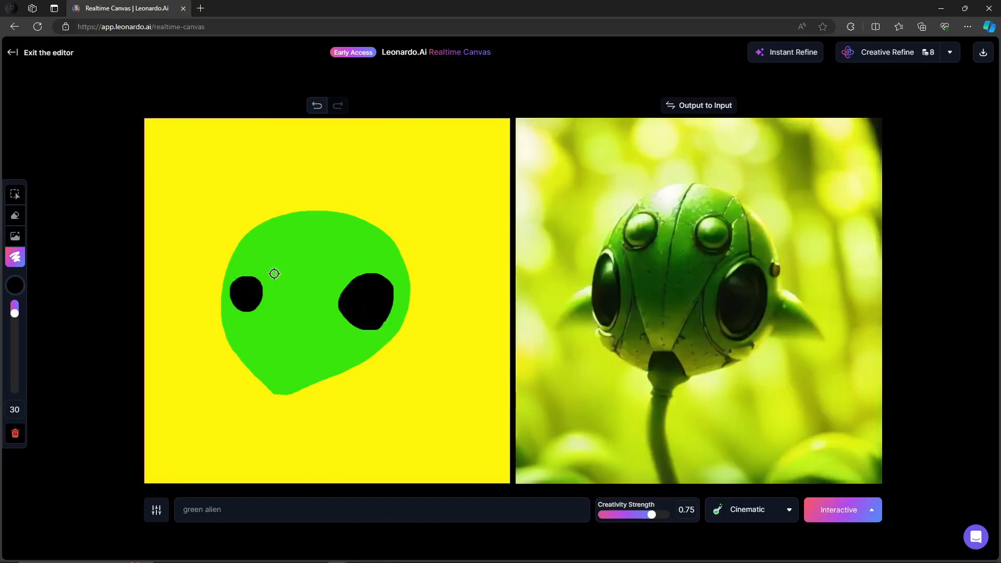
Undo the last two edits, redo one, and retouch the right eye in black
key("ctrl+z")
key("ctrl+z")
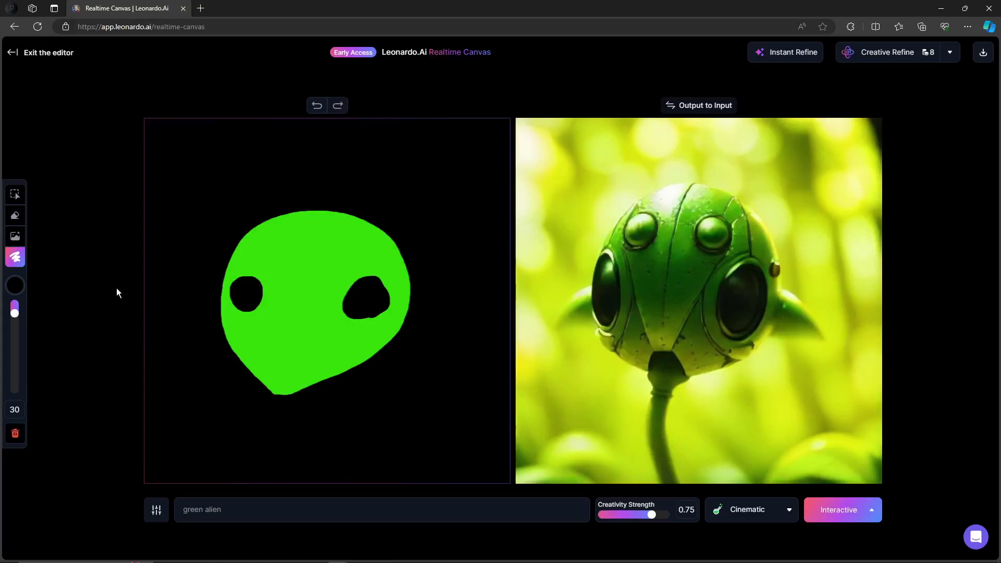
left_click(334, 106)
left_click_drag(361, 311, 380, 310)
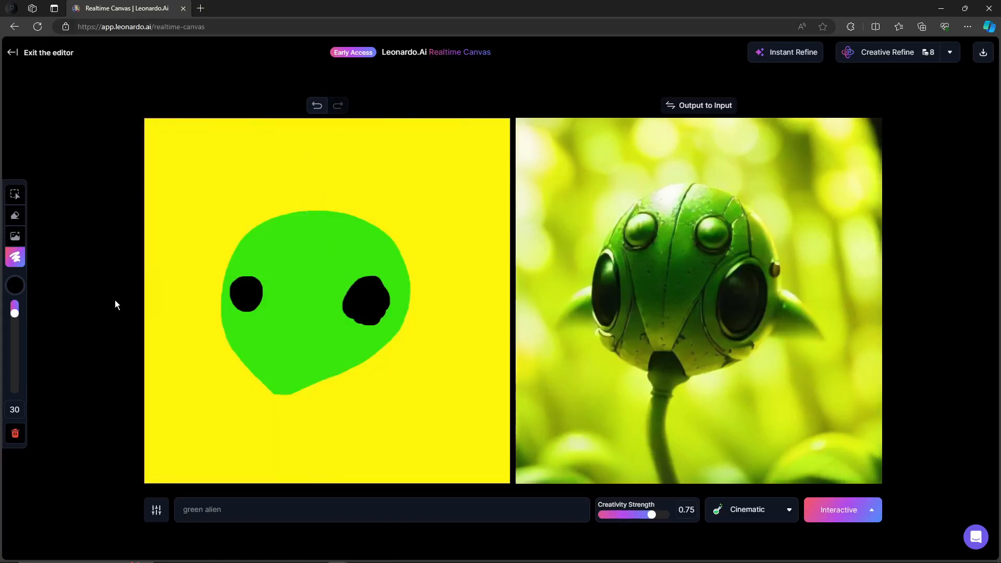
Set the brush color to grey #C2AEAE and the brush size to 19
left_click(19, 285)
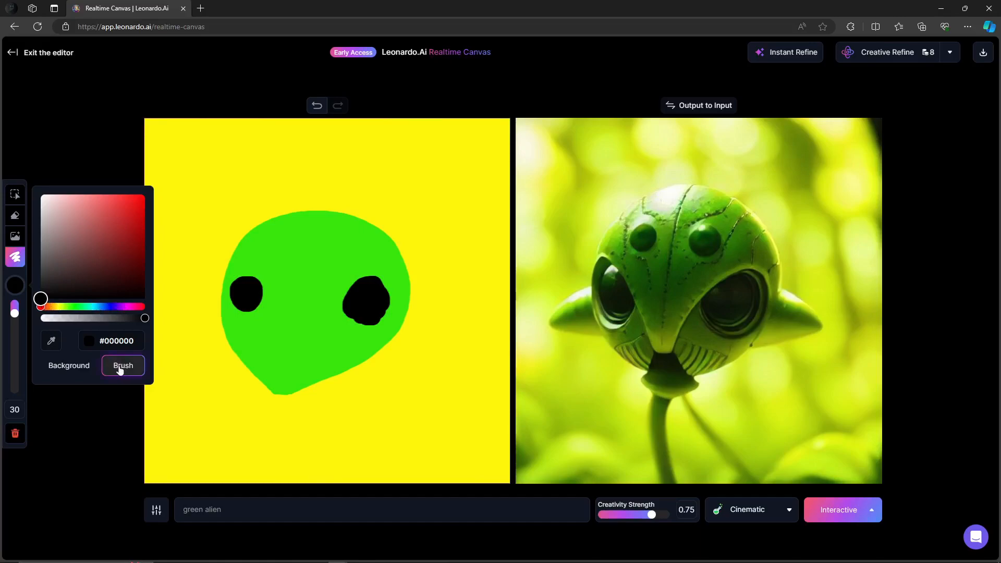
left_click_drag(142, 318, 122, 318)
left_click_drag(40, 298, 52, 220)
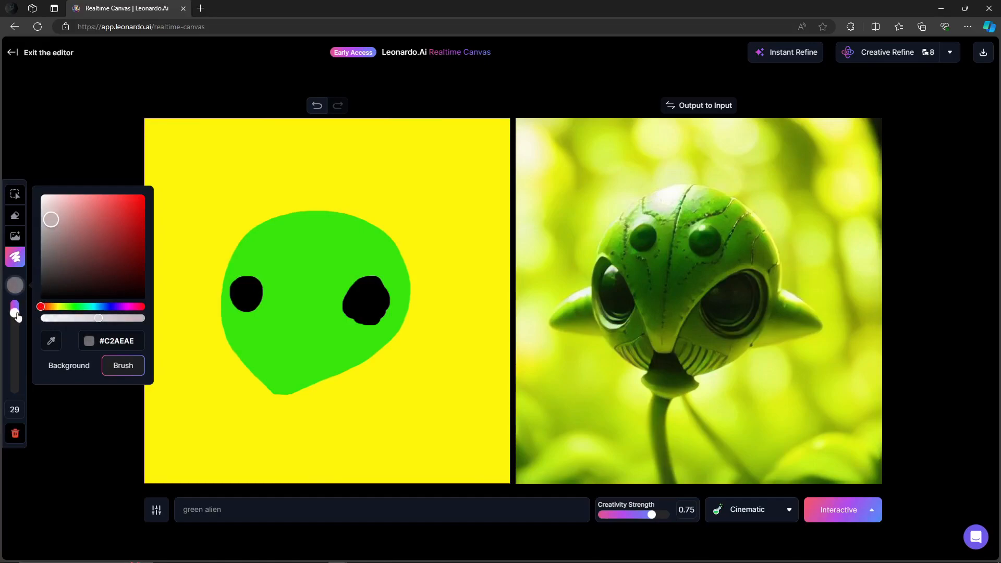
left_click_drag(16, 315, 14, 307)
left_click(91, 444)
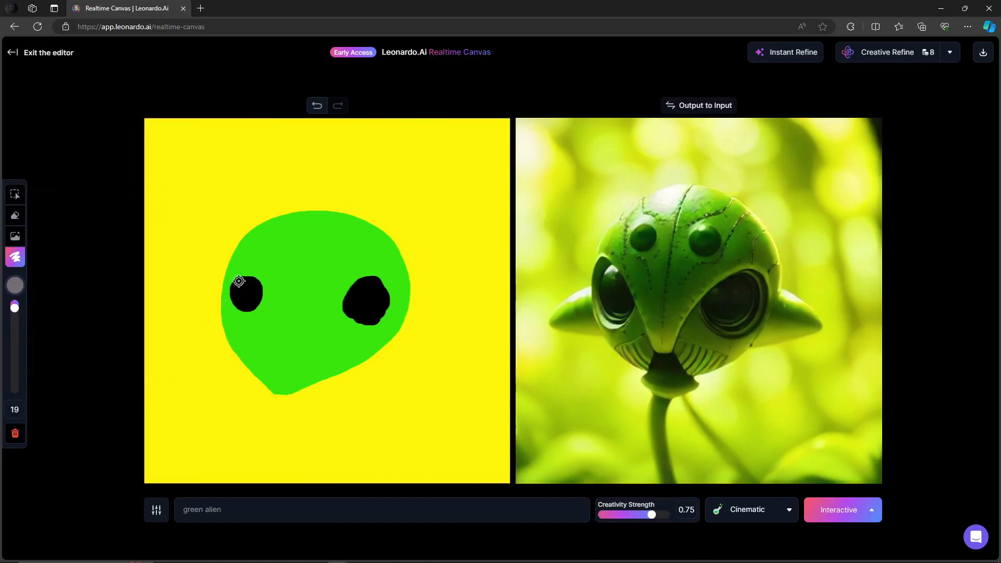
Paint a grey outline around the green head
mouse_move(308, 211)
left_mouse_down()
mouse_move(264, 218)
mouse_move(225, 267)
mouse_move(219, 308)
mouse_move(230, 347)
mouse_move(279, 395)
mouse_move(392, 341)
mouse_move(407, 283)
mouse_move(393, 236)
mouse_move(337, 205)
mouse_move(301, 209)
left_mouse_up()
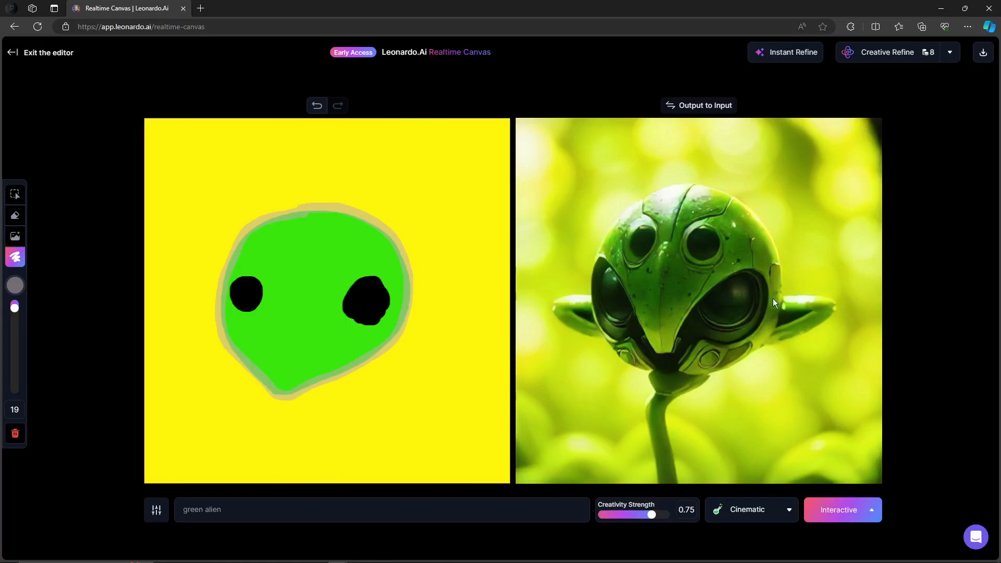
left_click(16, 285)
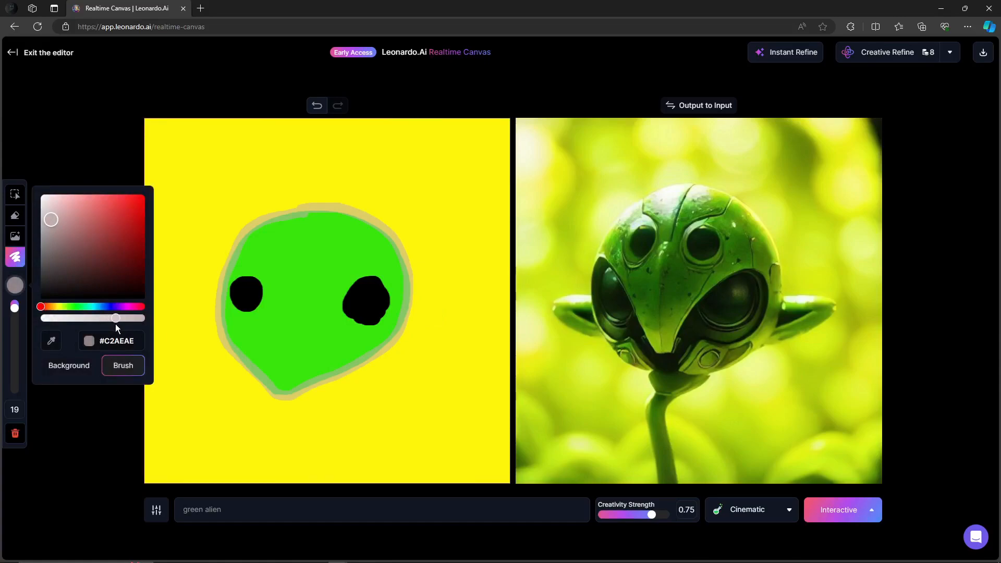
Adjust the grey brush shade slightly and keep painting the outline along the head's top and left edges
left_click_drag(51, 220, 56, 211)
left_click(16, 260)
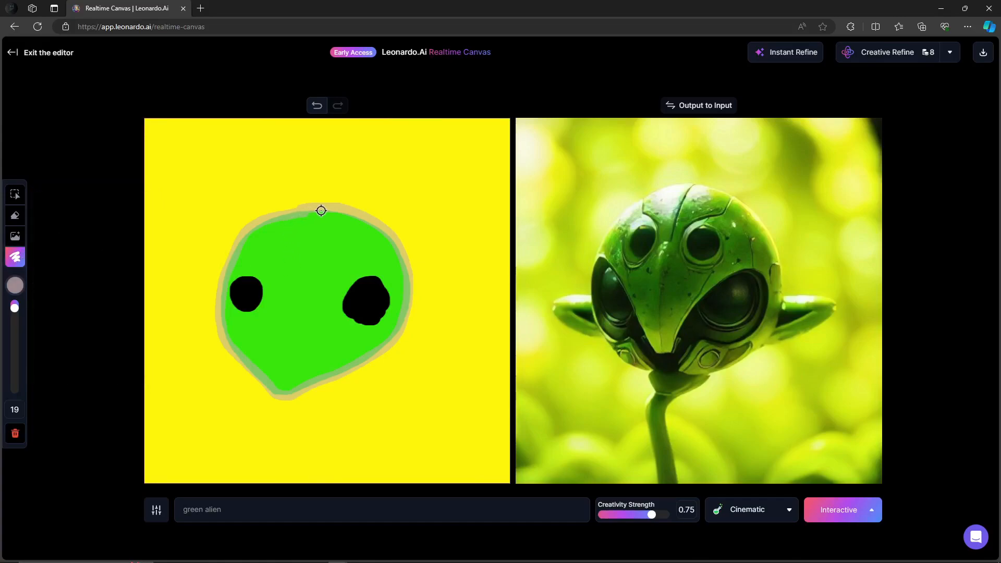
mouse_move(361, 212)
left_mouse_down()
mouse_move(400, 239)
mouse_move(411, 317)
mouse_move(374, 356)
mouse_move(274, 399)
left_mouse_up()
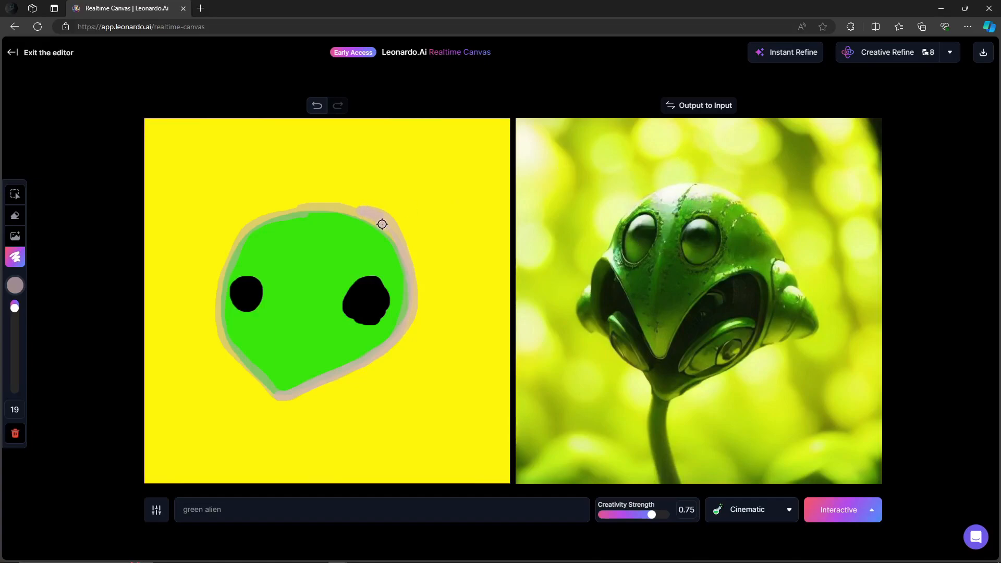
mouse_move(338, 204)
left_mouse_down()
mouse_move(258, 217)
mouse_move(246, 228)
mouse_move(333, 197)
mouse_move(246, 223)
mouse_move(221, 264)
left_mouse_up()
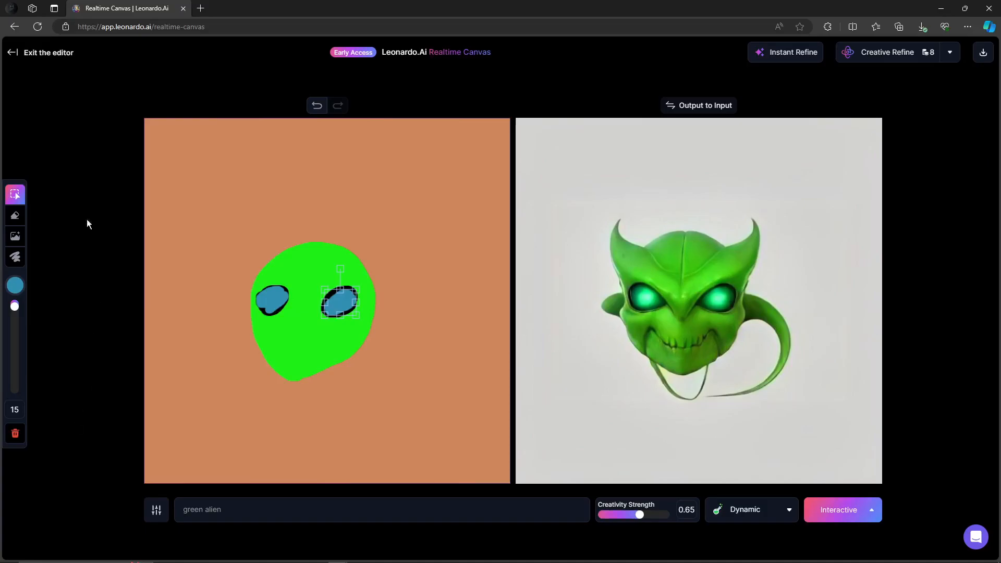
Add the fire-and-water image from the Community Feed to the canvas
left_click(21, 237)
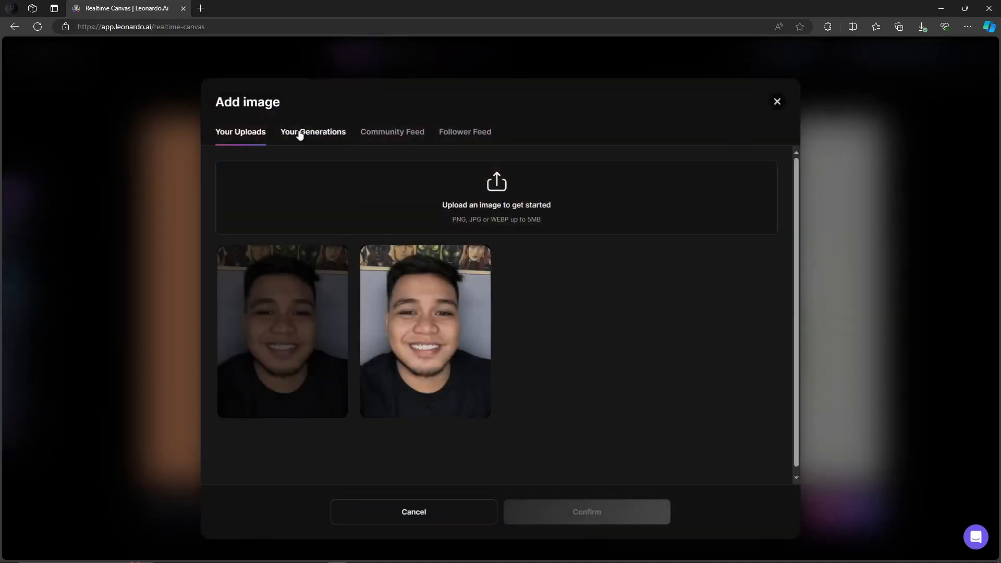
left_click(303, 134)
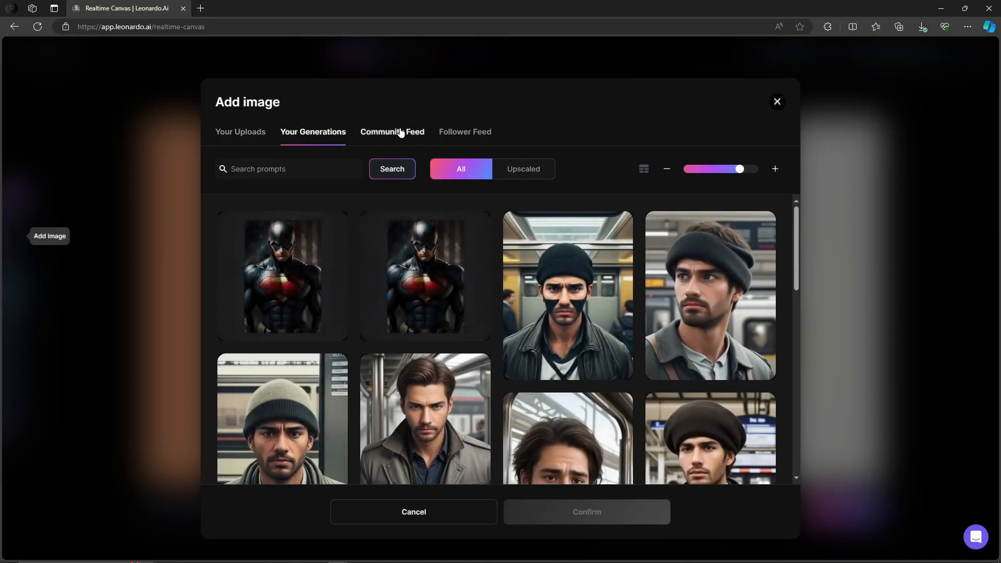
left_click(401, 134)
scroll(504, 306, "down", 15)
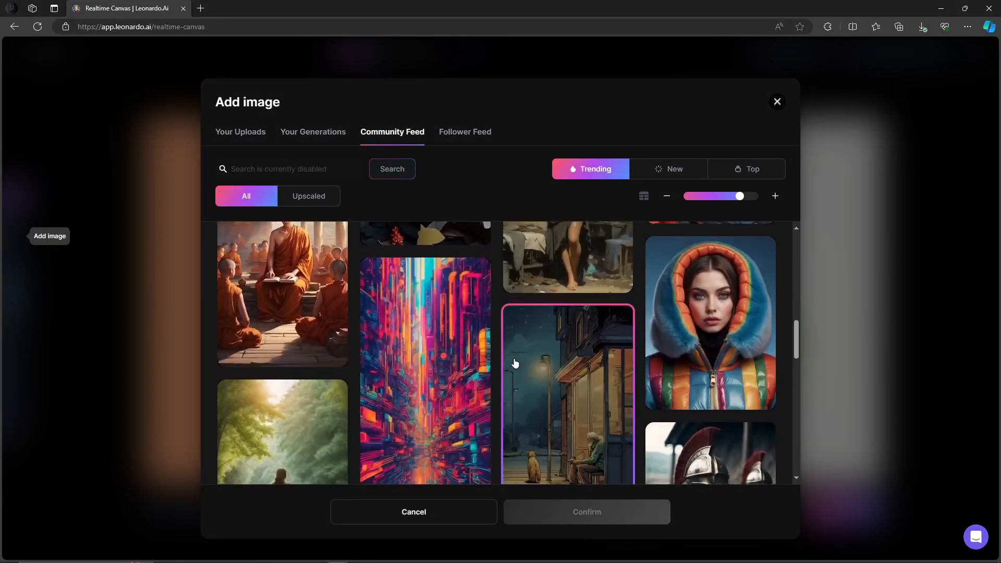
scroll(515, 360, "up", 8)
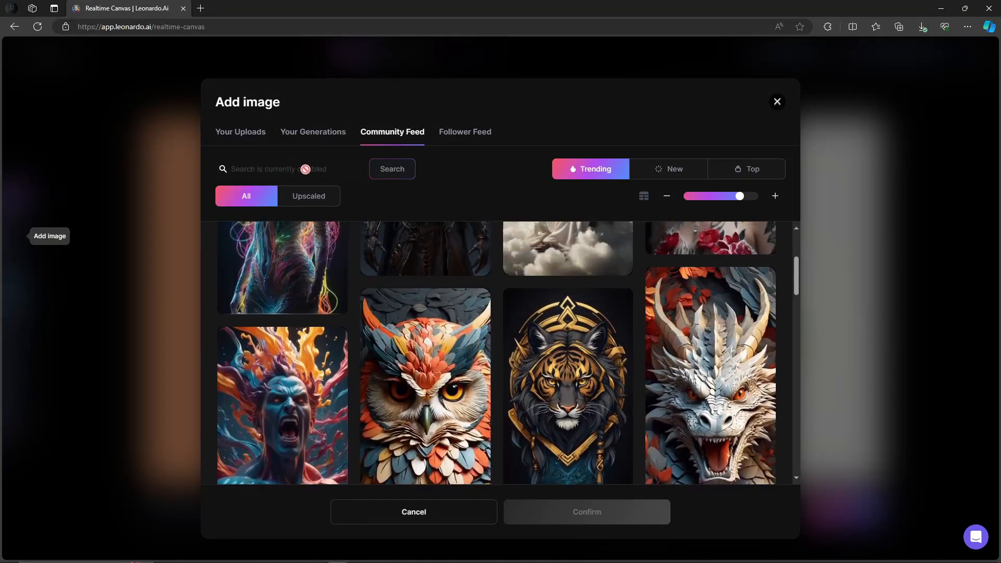
scroll(499, 324, "down", 1)
scroll(498, 324, "down", 5)
scroll(501, 319, "down", 15)
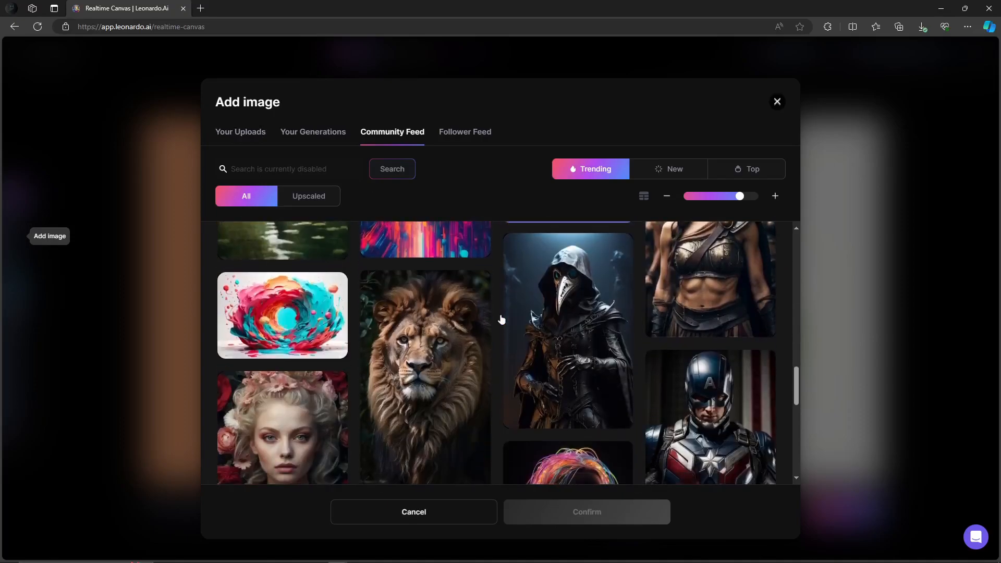
scroll(502, 319, "up", 5)
scroll(500, 318, "down", 6)
scroll(496, 313, "down", 10)
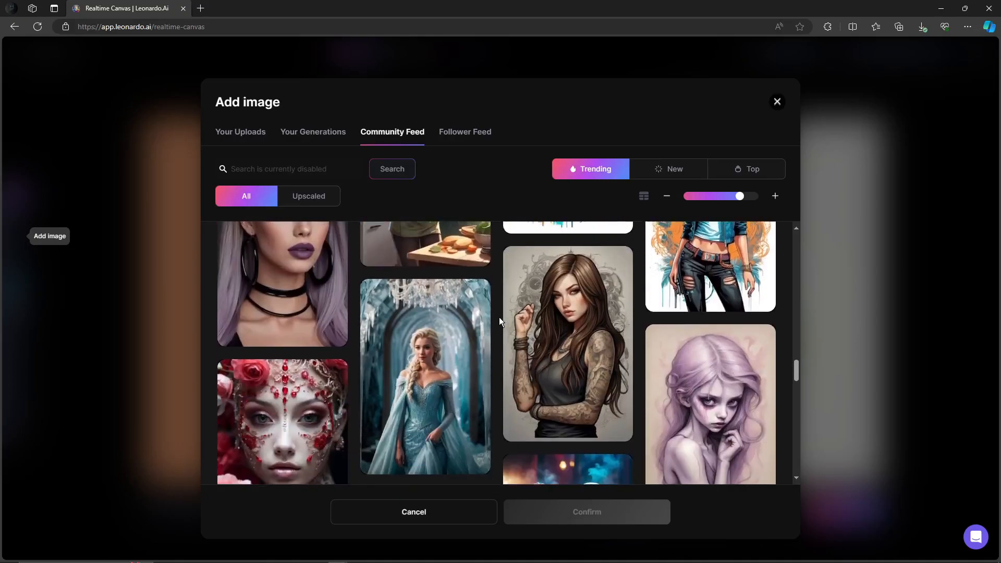
scroll(501, 319, "down", 10)
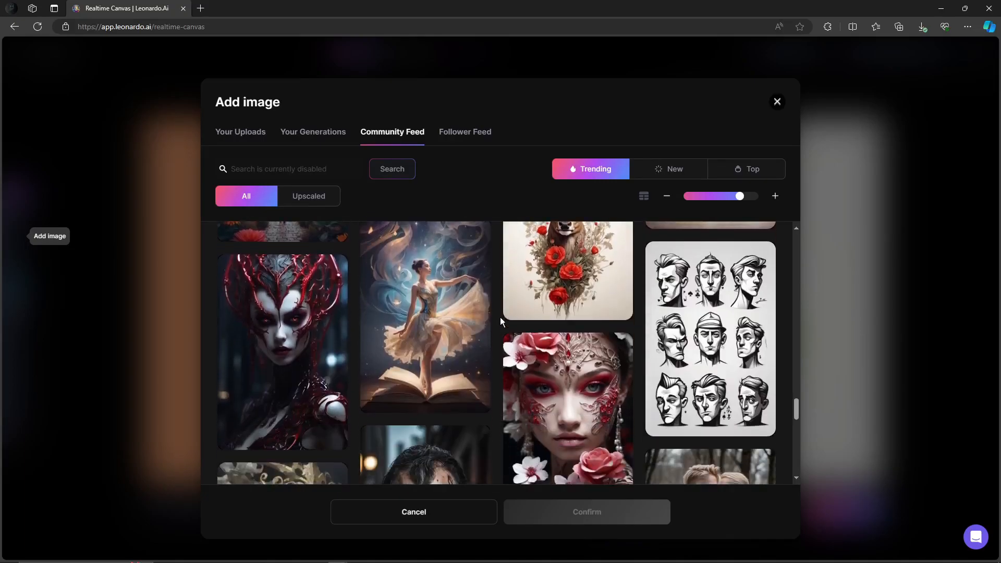
scroll(501, 320, "down", 3)
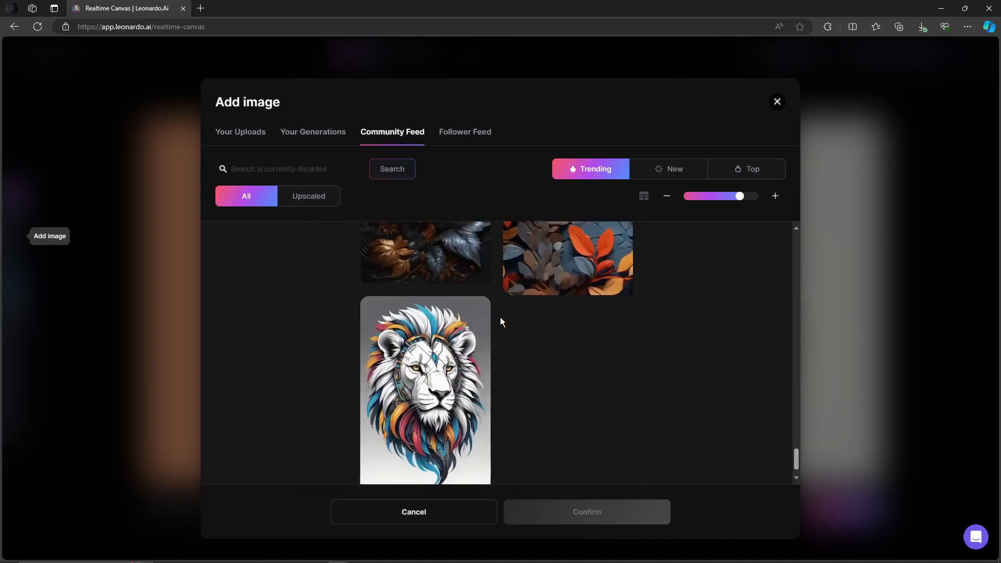
scroll(501, 320, "up", 6)
scroll(501, 319, "down", 5)
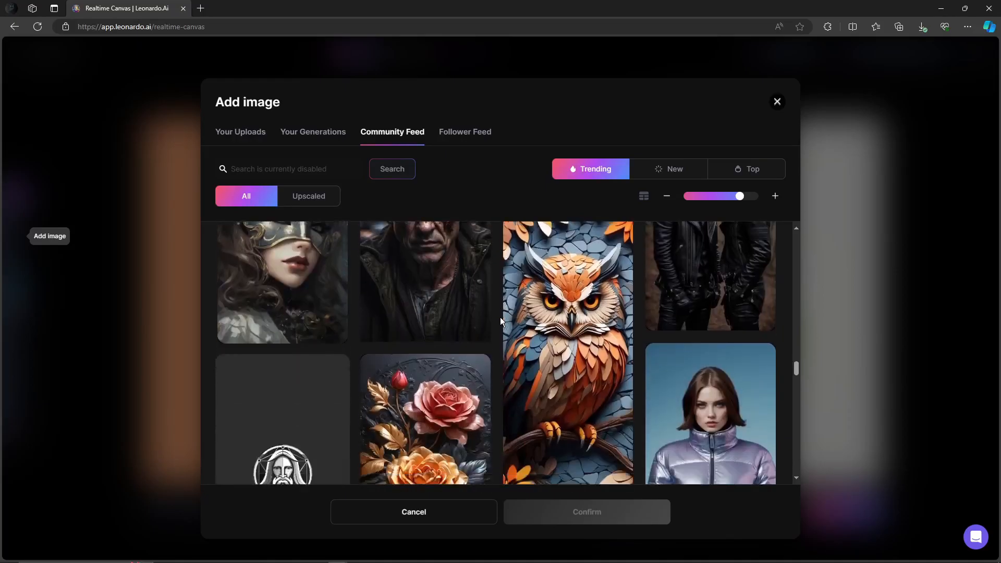
scroll(500, 318, "up", 2)
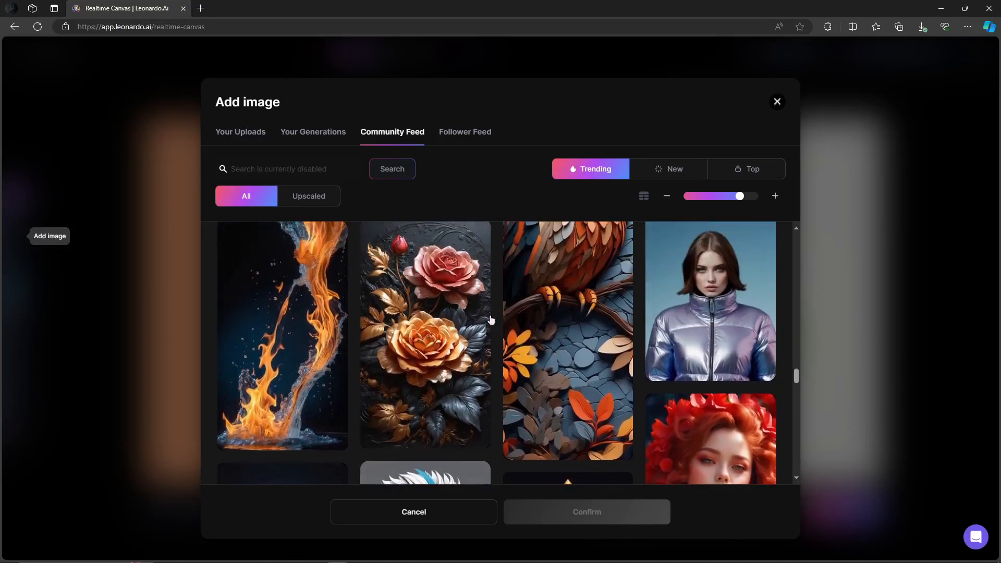
scroll(286, 373, "up", 2)
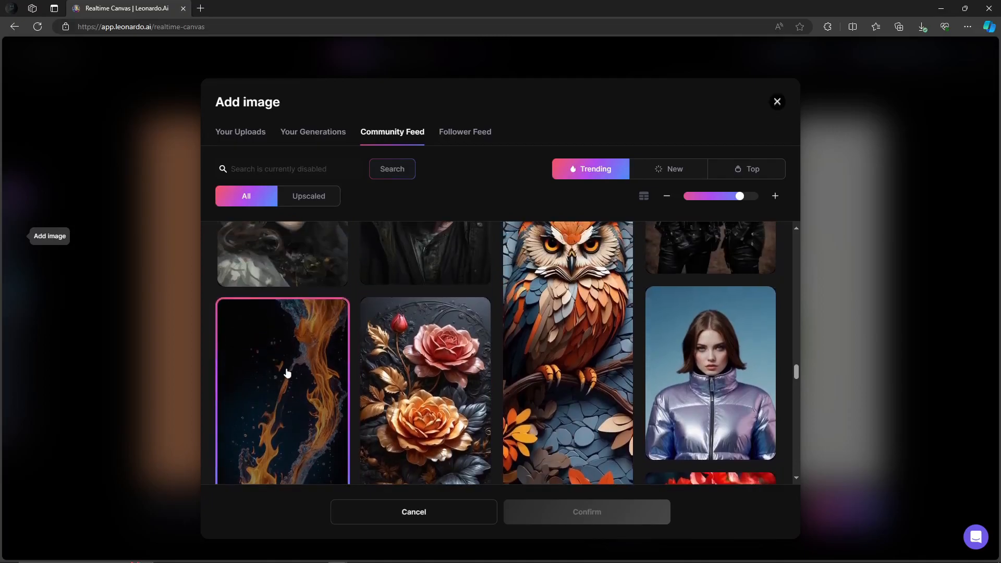
left_click(298, 372)
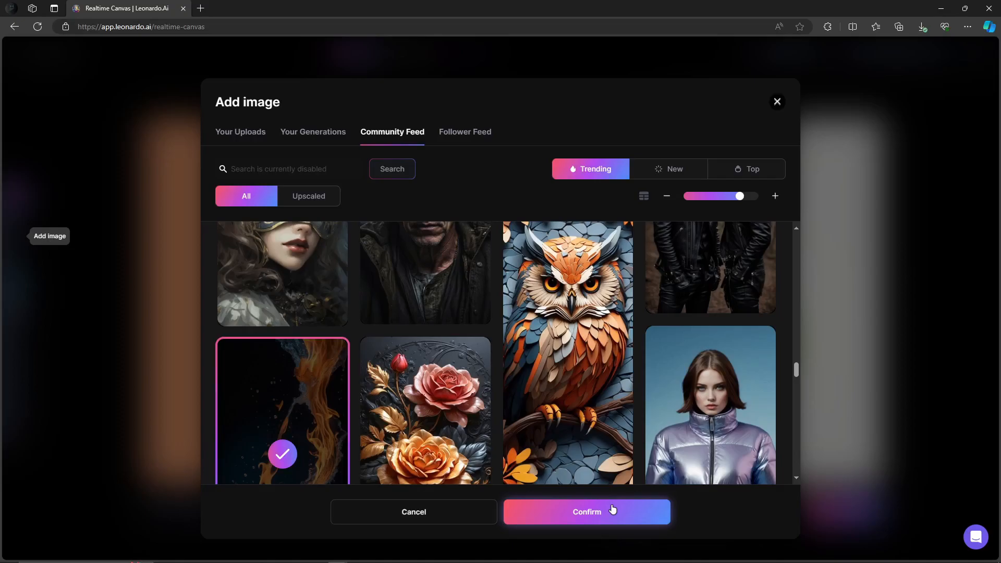
left_click(614, 510)
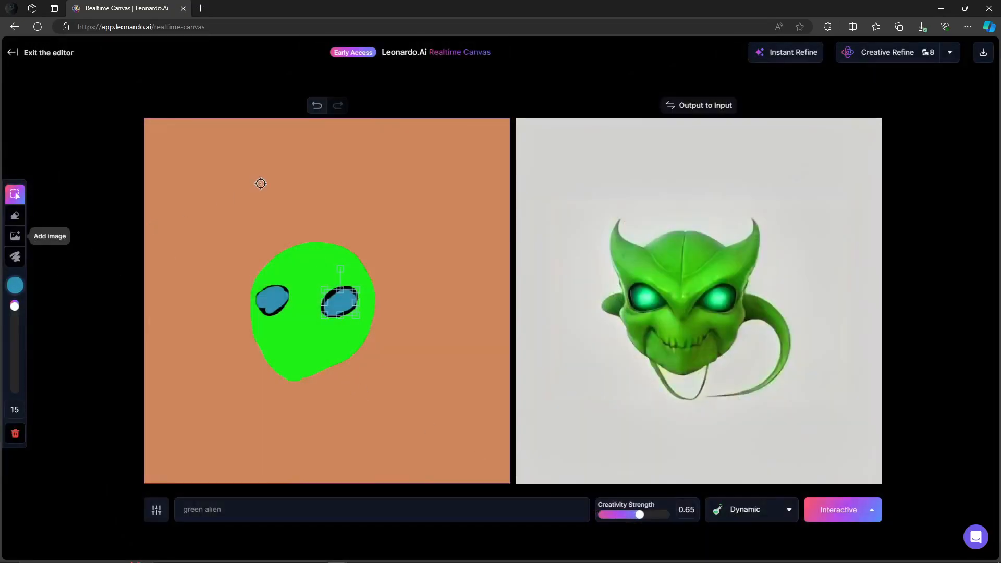
Move the added image to the canvas's upper-left corner and enlarge it to cover the left half
mouse_move(386, 183)
left_mouse_down()
mouse_move(289, 134)
mouse_move(255, 208)
left_mouse_up()
left_click_drag(221, 270, 205, 188)
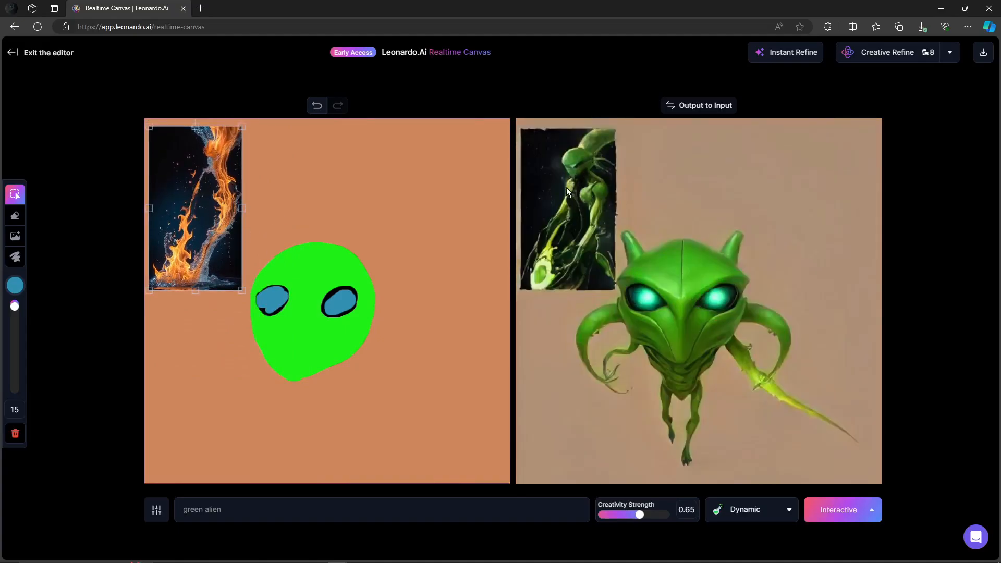
left_click_drag(182, 203, 177, 197)
left_click_drag(236, 281, 345, 492)
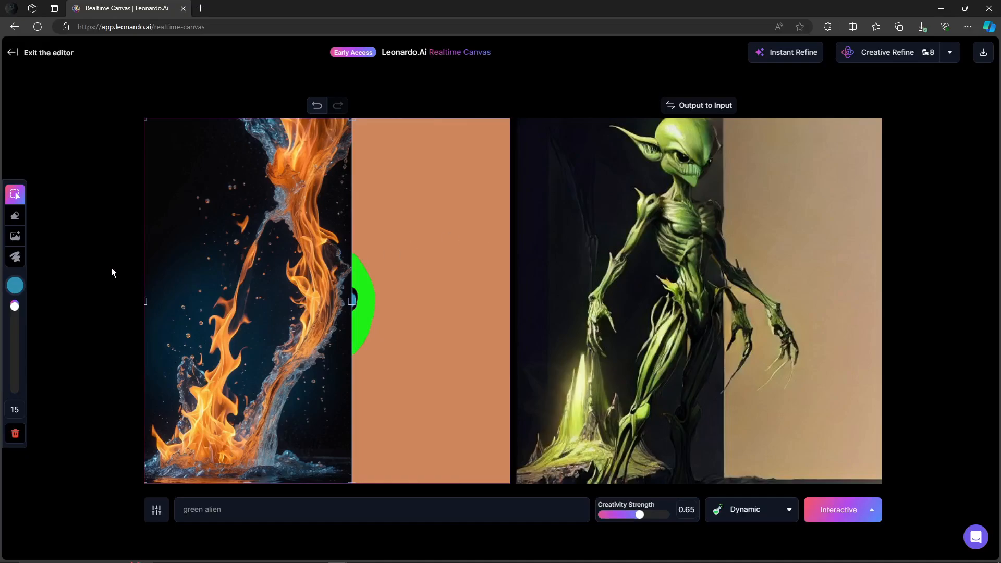
Erase the remaining green head strokes beside the image with the Eraser
left_click(15, 215)
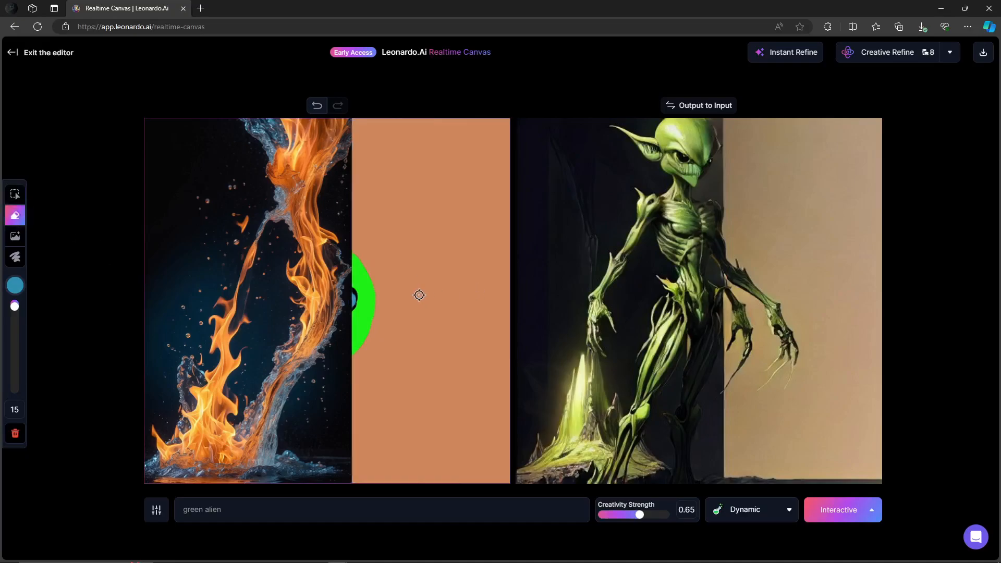
mouse_move(370, 246)
left_mouse_down()
mouse_move(365, 352)
mouse_move(372, 293)
mouse_move(370, 338)
left_mouse_up()
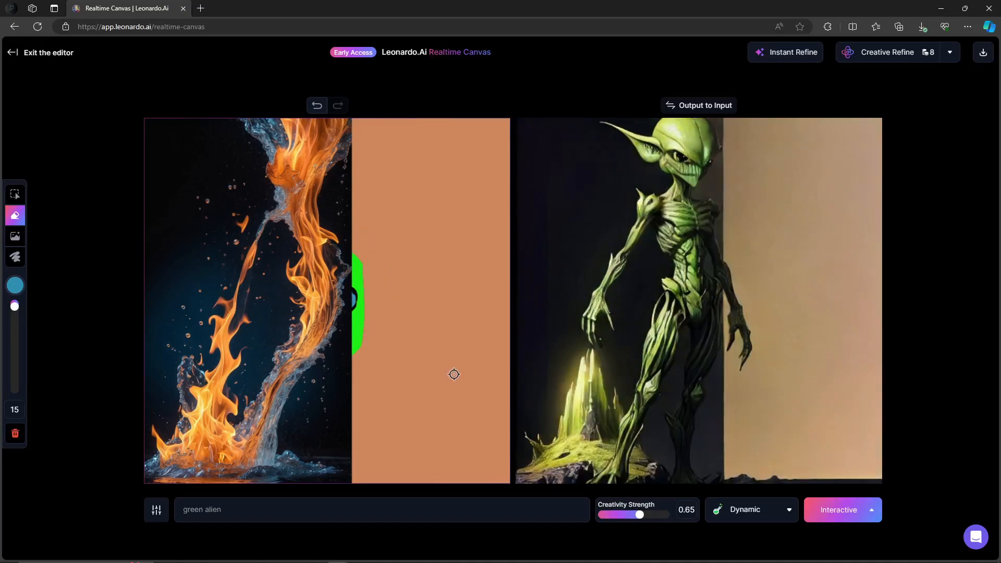
left_click_drag(359, 247, 362, 350)
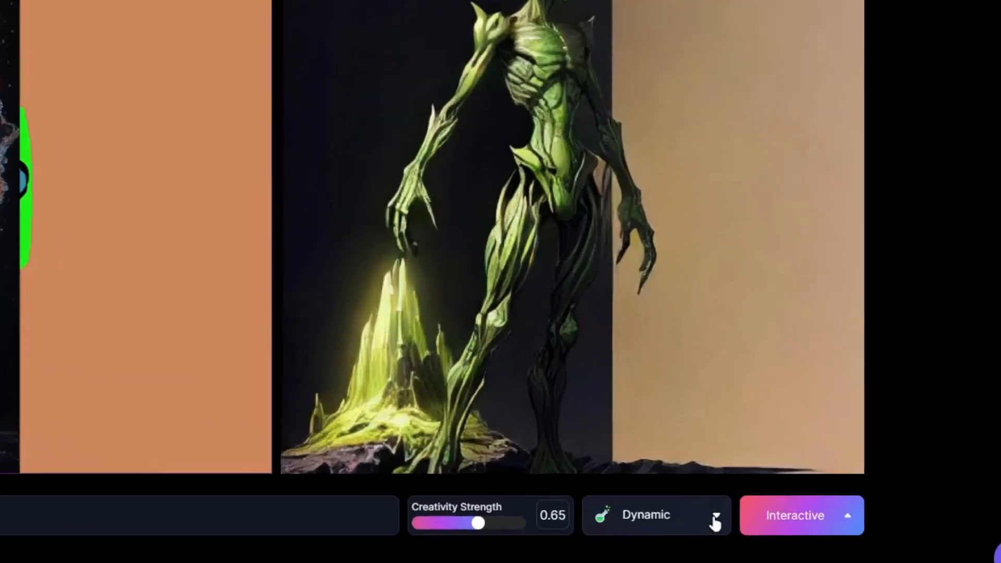
Compare the Anime and Cinematic styles and keep Anime as the style
left_click(714, 520)
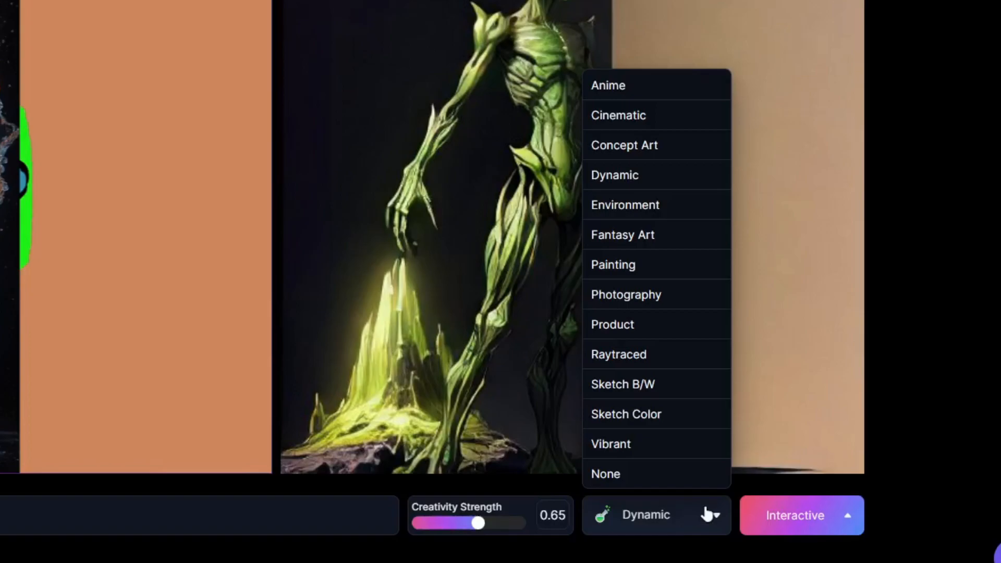
left_click(628, 79)
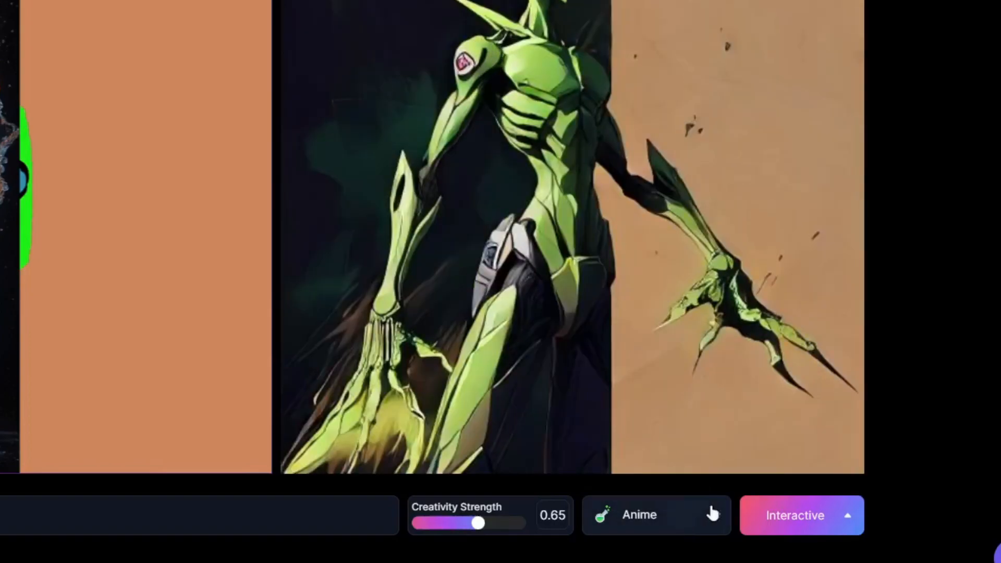
left_click(714, 506)
left_click(637, 115)
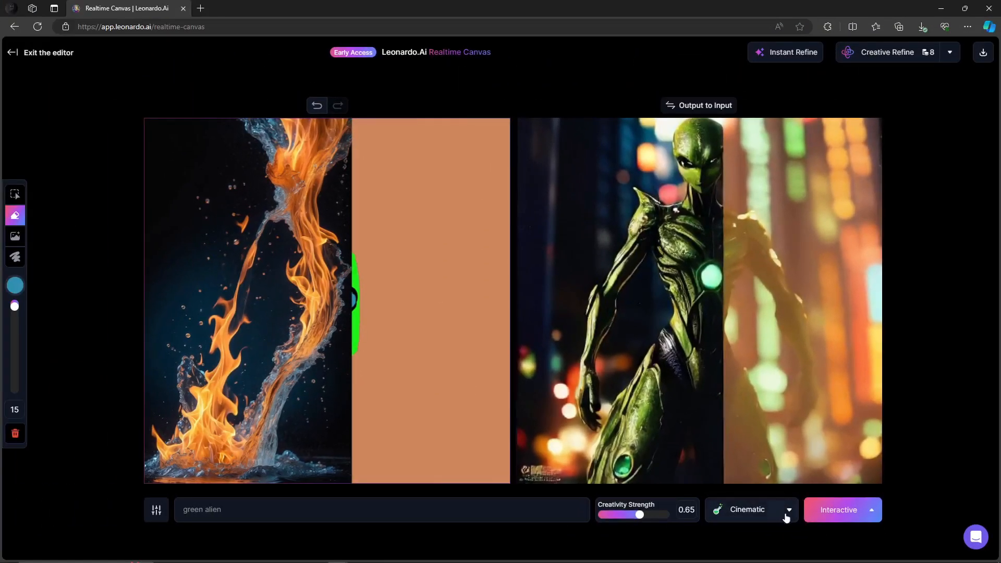
left_click(786, 513)
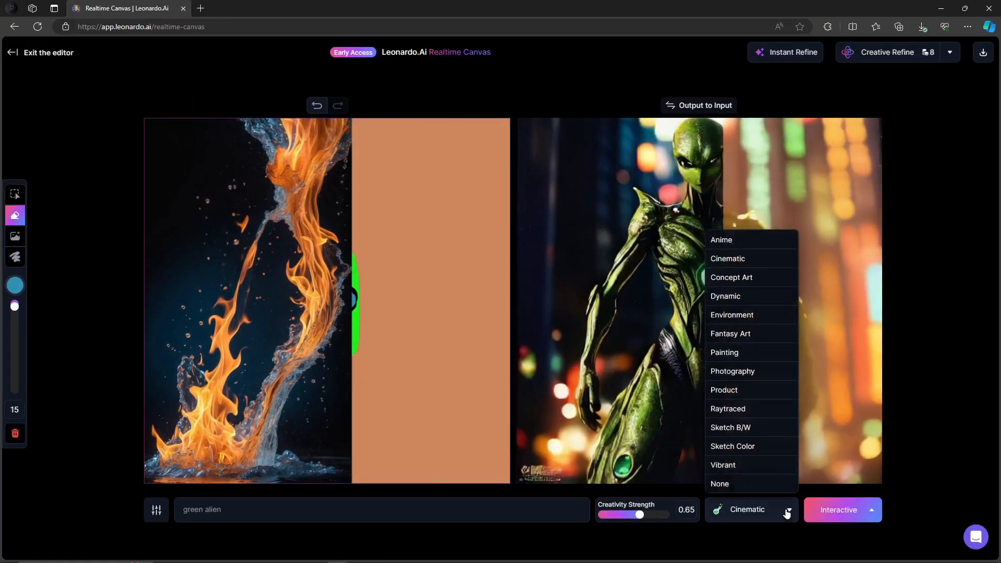
left_click(731, 241)
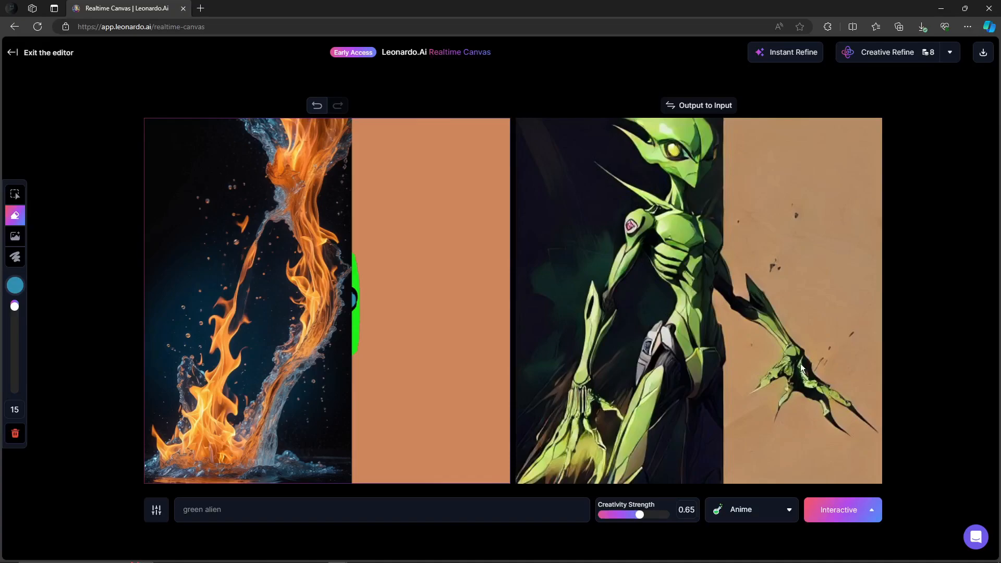
Review the generation mode options and send the output image to the input canvas
left_click(871, 505)
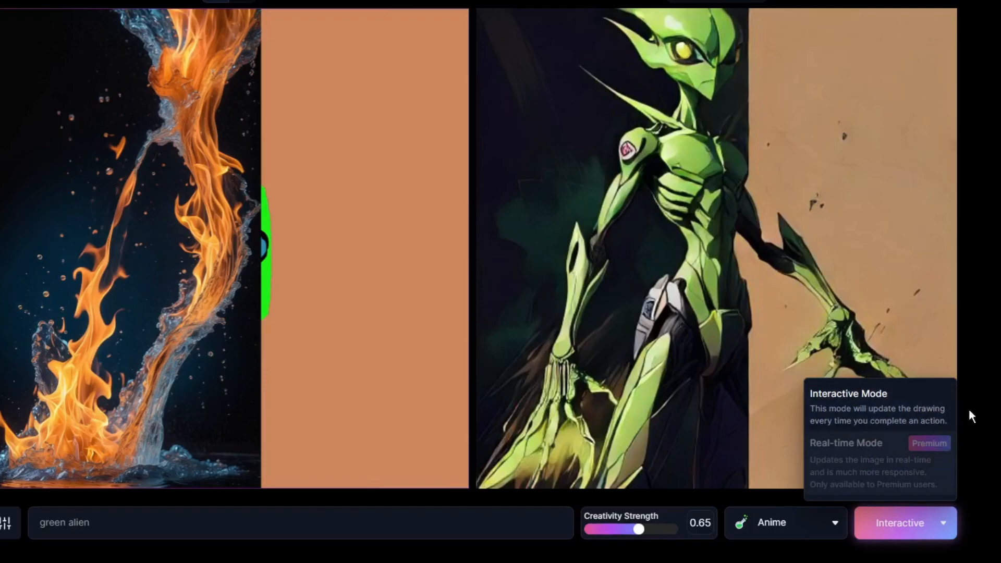
left_click(824, 233)
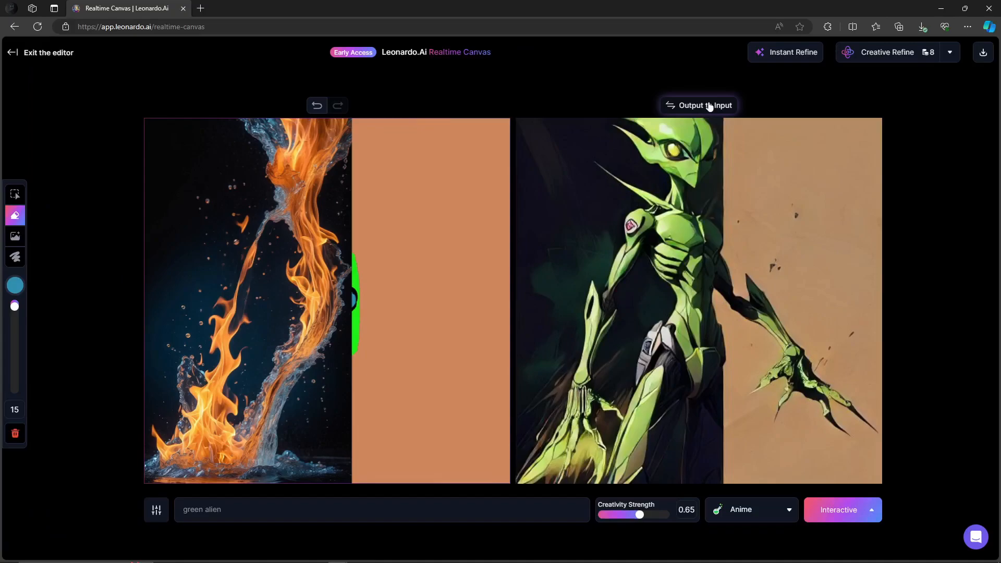
left_click(719, 106)
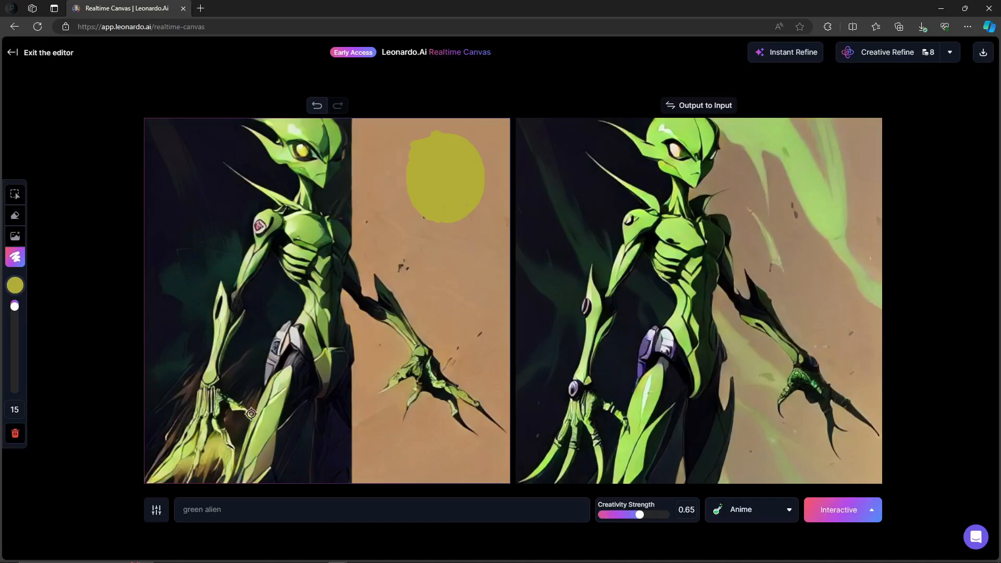
Clear the canvas and set the background color to white #FFFFFF
left_click(15, 434)
left_click(193, 433)
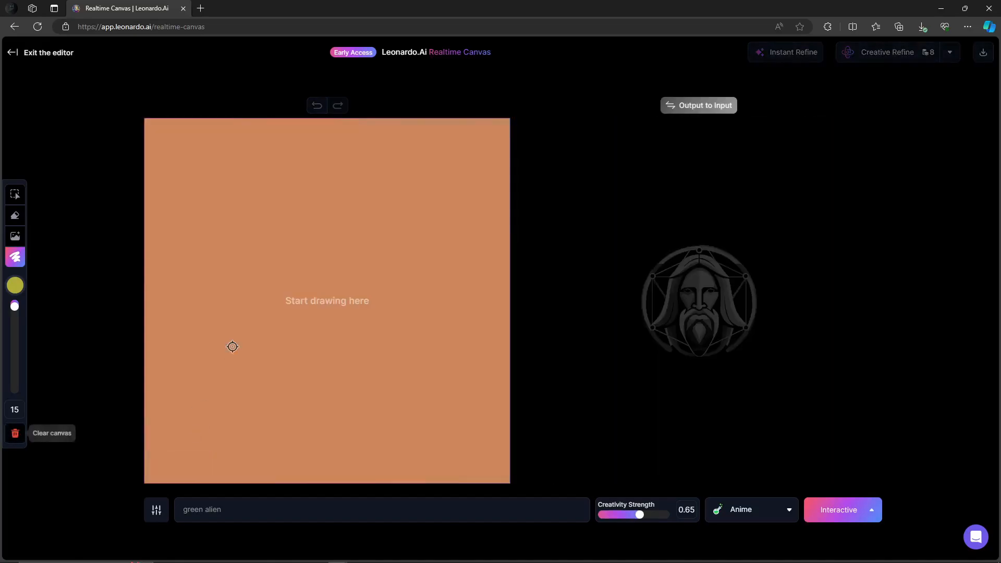
left_click(14, 286)
left_click(78, 368)
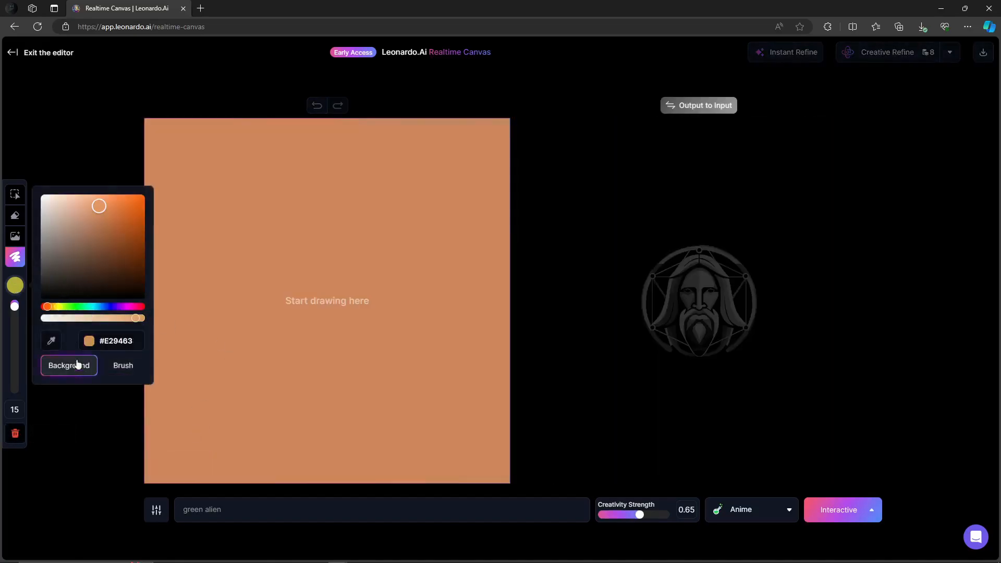
left_click_drag(136, 318, 45, 324)
left_click_drag(101, 212, 35, 192)
left_click_drag(51, 317, 128, 324)
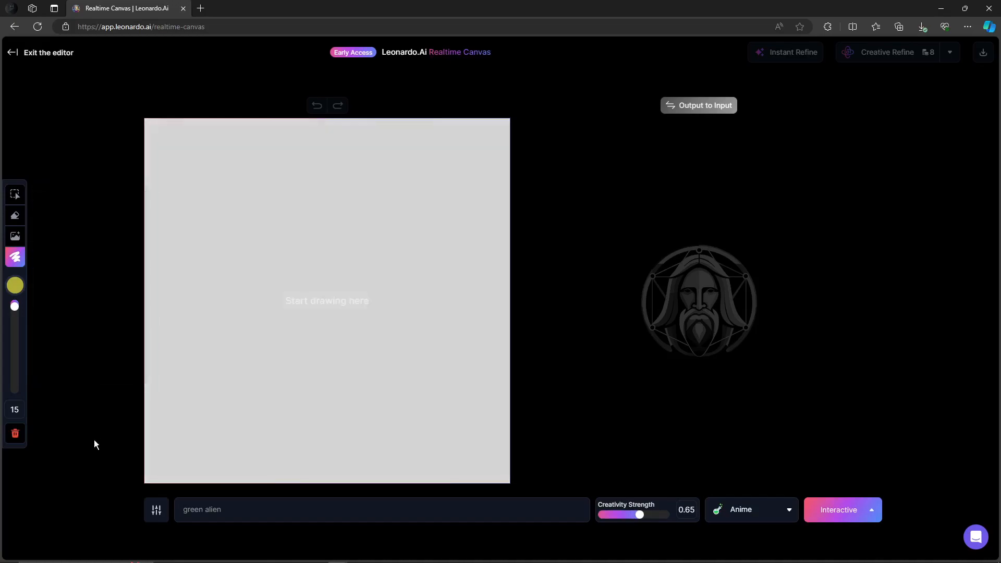
left_click(19, 288)
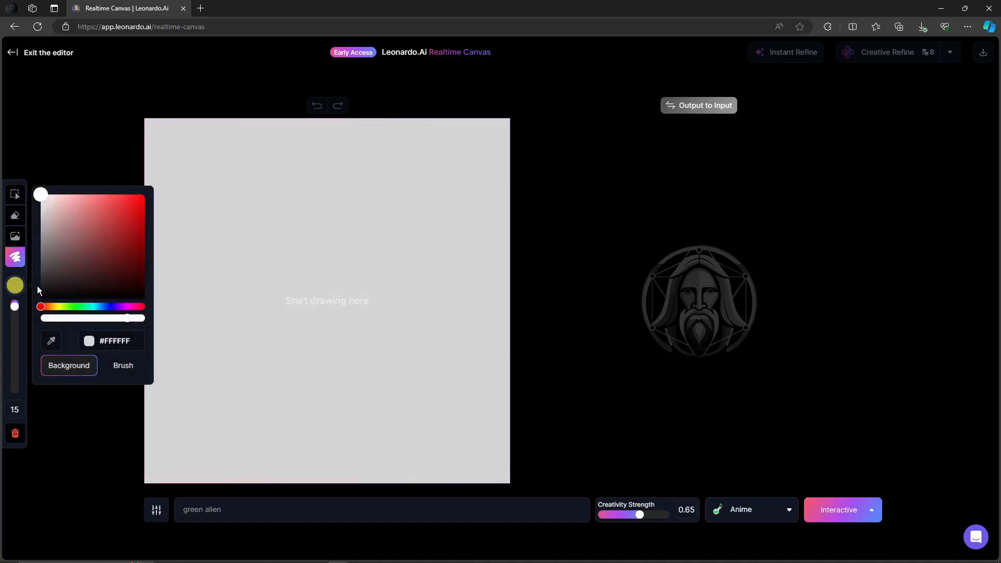
mouse_move(130, 317)
left_mouse_down()
mouse_move(64, 313)
mouse_move(172, 319)
left_mouse_up()
Set the brush color to a bright yellow
left_click(119, 364)
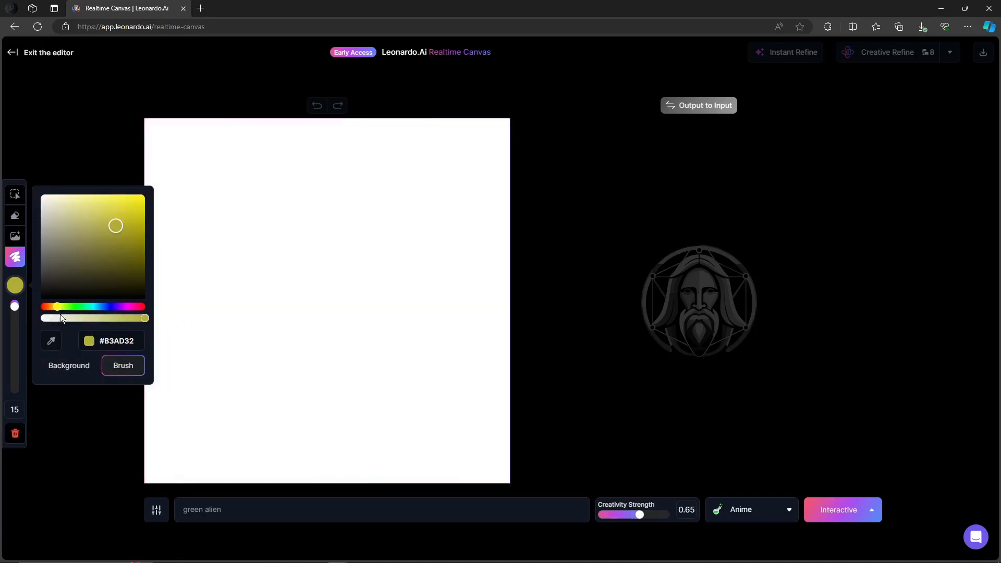
left_click_drag(110, 232, 120, 212)
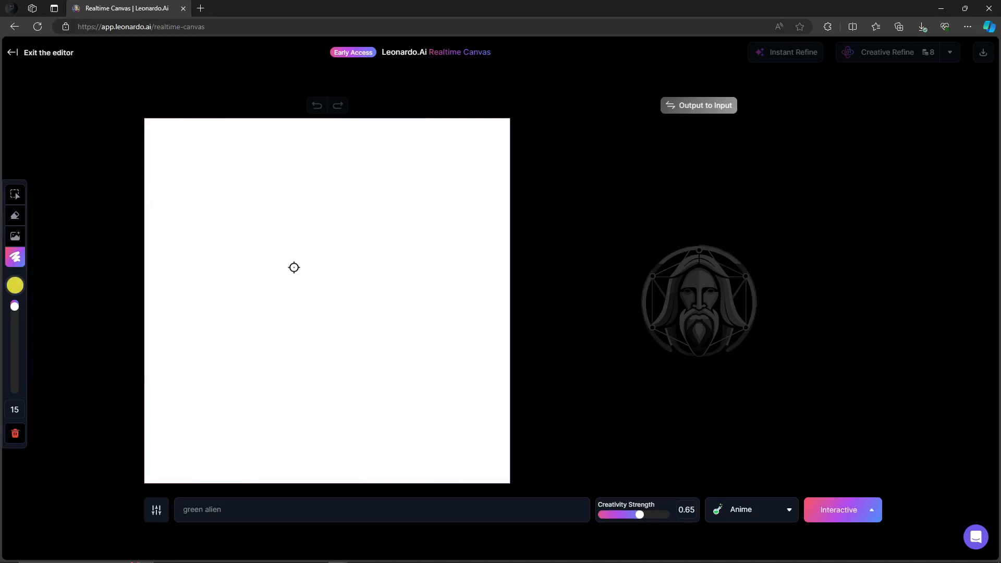
Draw a yellow round head outline and fill it in after enlarging the brush size to 57
mouse_move(297, 347)
left_mouse_down()
mouse_move(336, 324)
mouse_move(351, 288)
mouse_move(341, 244)
mouse_move(288, 227)
mouse_move(251, 256)
mouse_move(252, 315)
mouse_move(297, 342)
mouse_move(278, 234)
mouse_move(249, 279)
mouse_move(257, 305)
left_mouse_up()
mouse_move(277, 299)
left_mouse_down()
mouse_move(289, 331)
mouse_move(263, 321)
mouse_move(280, 312)
mouse_move(266, 304)
mouse_move(274, 336)
mouse_move(253, 286)
left_mouse_up()
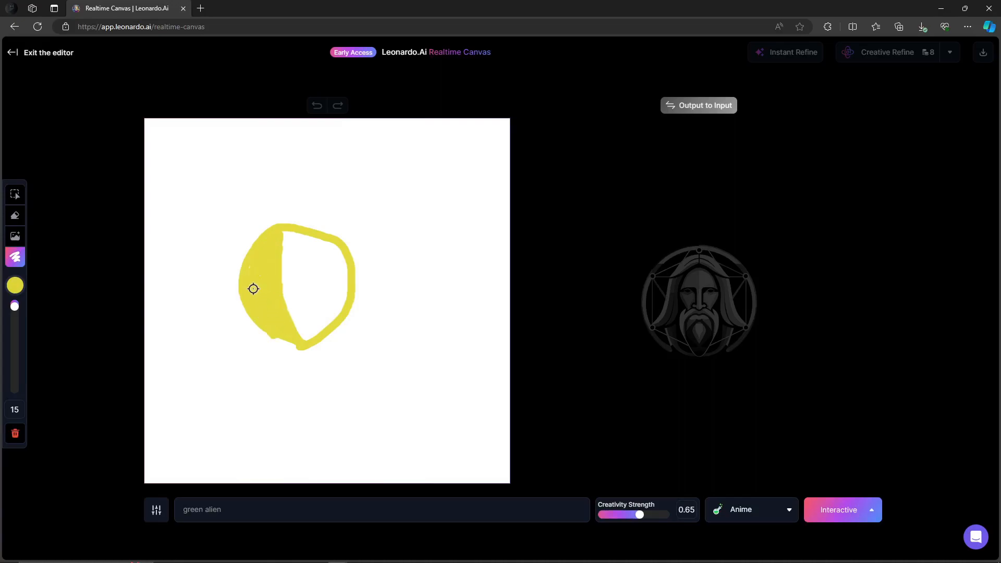
left_click(16, 285)
left_click_drag(15, 306, 15, 326)
mouse_move(281, 250)
left_mouse_down()
mouse_move(297, 322)
mouse_move(308, 328)
mouse_move(335, 275)
mouse_move(326, 253)
mouse_move(301, 245)
mouse_move(325, 299)
mouse_move(334, 295)
mouse_move(316, 319)
mouse_move(283, 330)
mouse_move(296, 334)
mouse_move(261, 272)
left_mouse_up()
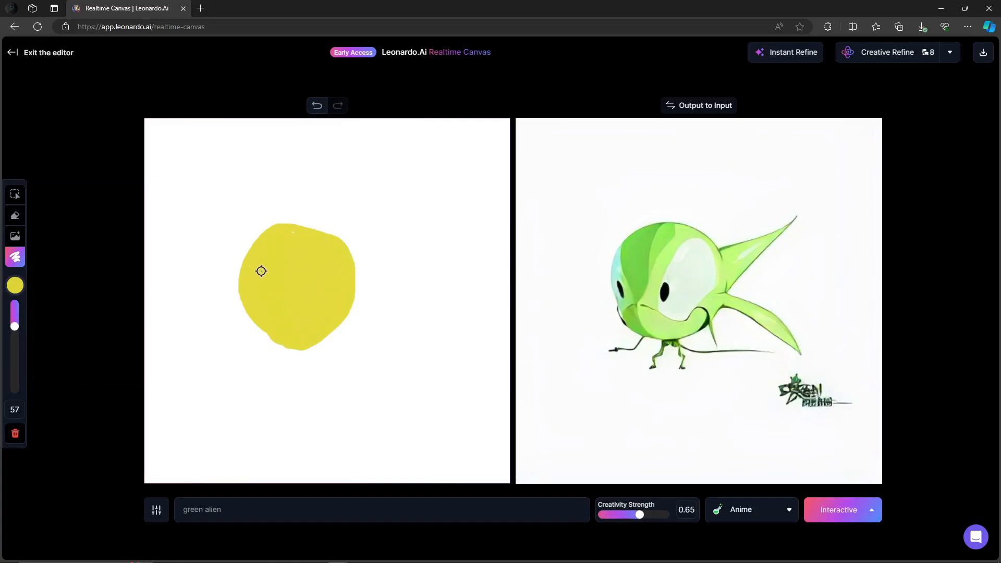
Set the brush to black #000000 at size 33 and paint two black eyes on the head
left_click(15, 285)
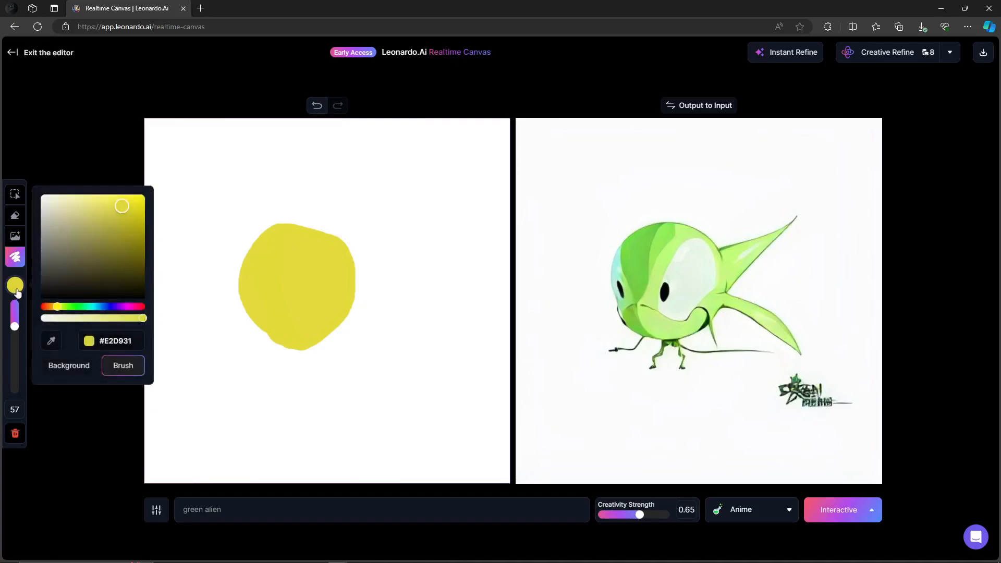
left_click_drag(15, 327, 17, 318)
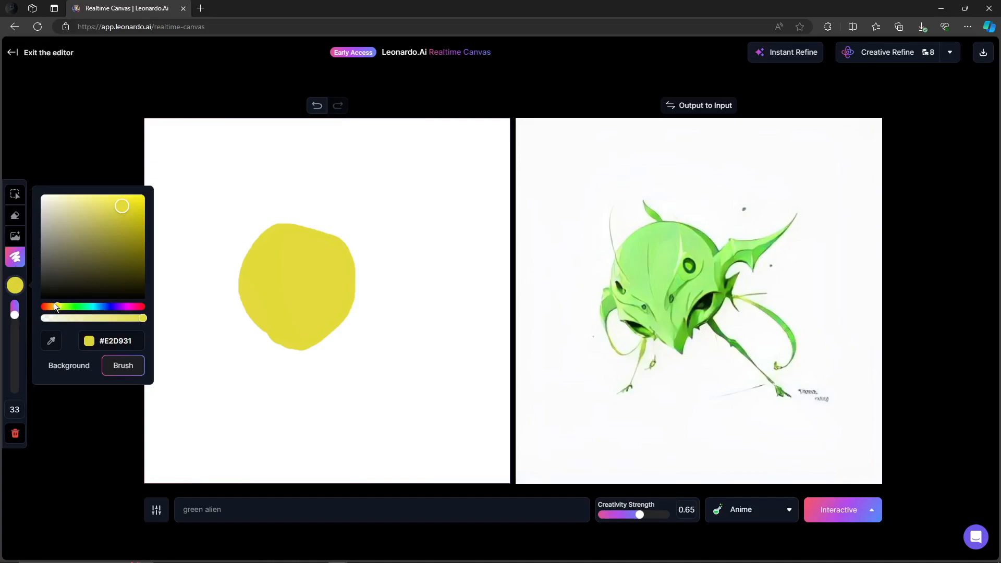
left_click_drag(124, 205, 67, 301)
mouse_move(261, 264)
left_mouse_down()
mouse_move(268, 285)
mouse_move(262, 273)
mouse_move(321, 263)
mouse_move(329, 292)
mouse_move(310, 276)
left_mouse_up()
Switch the brush to red #E21818 at size 25 and paint a red body below the head
left_click(15, 284)
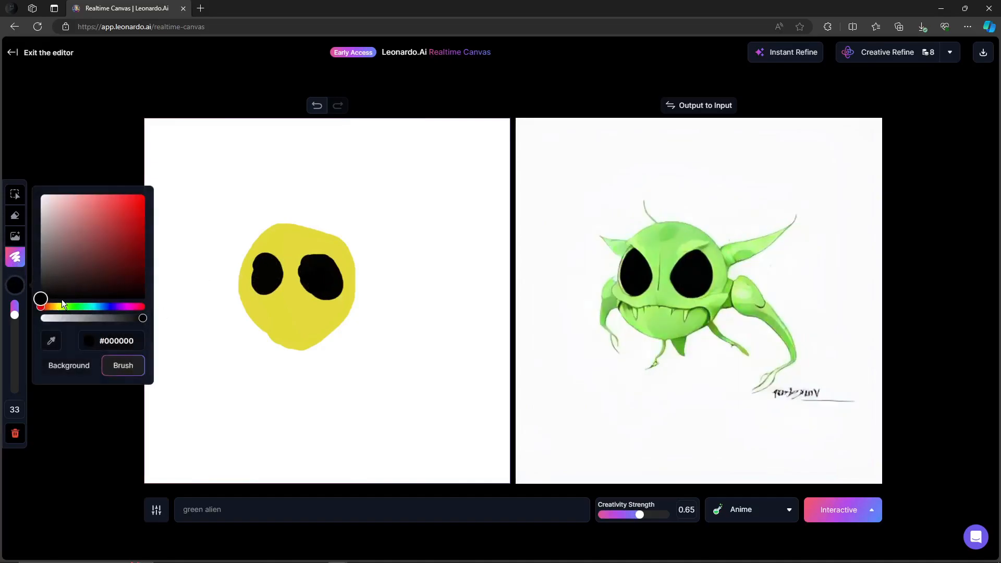
left_click_drag(39, 301, 134, 210)
left_click_drag(16, 314, 16, 313)
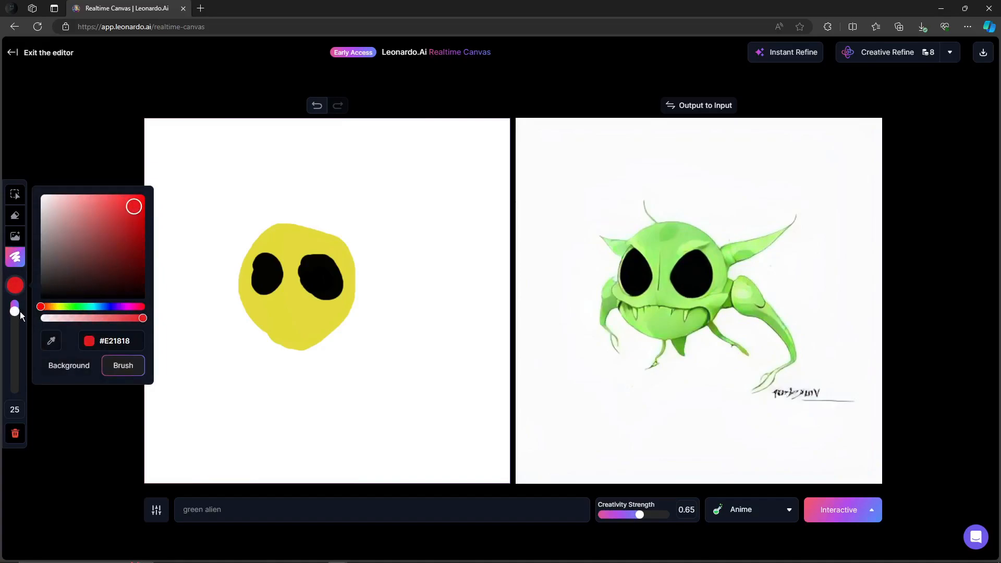
left_click(84, 421)
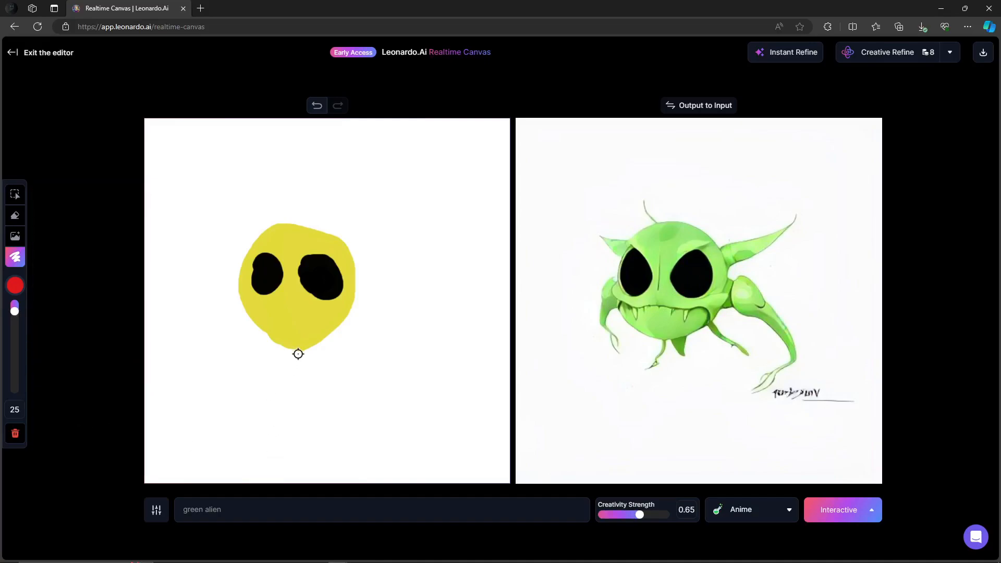
mouse_move(294, 350)
left_mouse_down()
mouse_move(289, 388)
mouse_move(305, 375)
mouse_move(270, 382)
mouse_move(339, 388)
mouse_move(241, 390)
left_mouse_up()
mouse_move(308, 381)
left_mouse_down()
mouse_move(284, 359)
mouse_move(293, 385)
mouse_move(268, 392)
mouse_move(294, 404)
mouse_move(289, 413)
mouse_move(308, 392)
left_mouse_up()
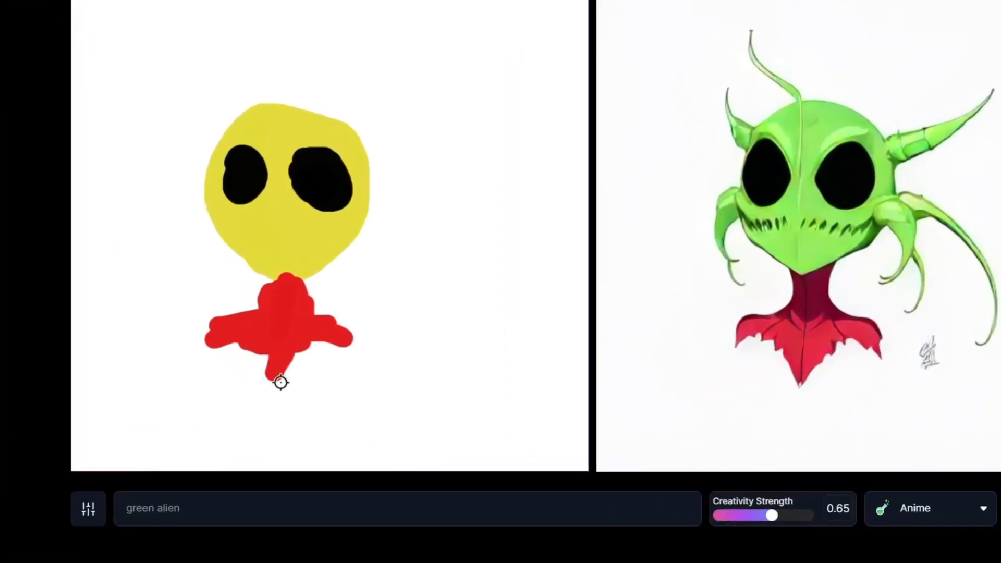
Extend the prompt to "green alien, red jacket" and touch up the red body
left_click(247, 514)
type(", ")
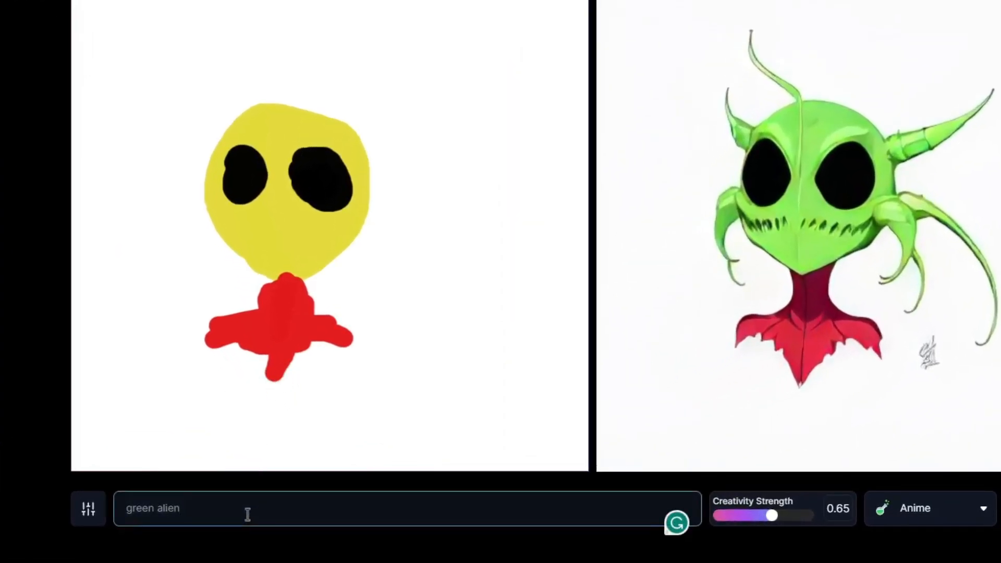
type("red c")
key("BackSpace")
key("BackSpace")
type("jacket")
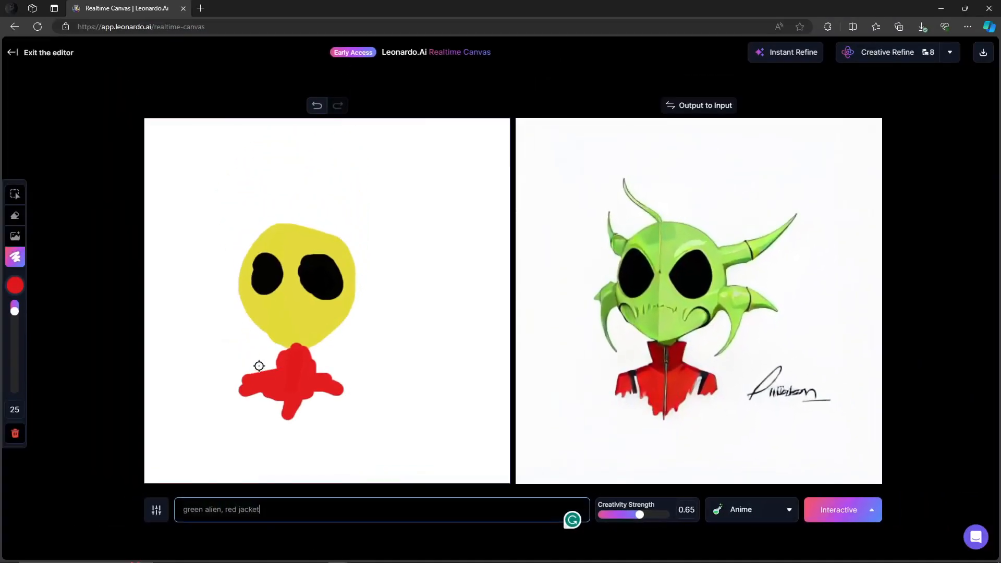
mouse_move(272, 379)
left_mouse_down()
mouse_move(312, 380)
mouse_move(296, 381)
mouse_move(297, 392)
left_mouse_up()
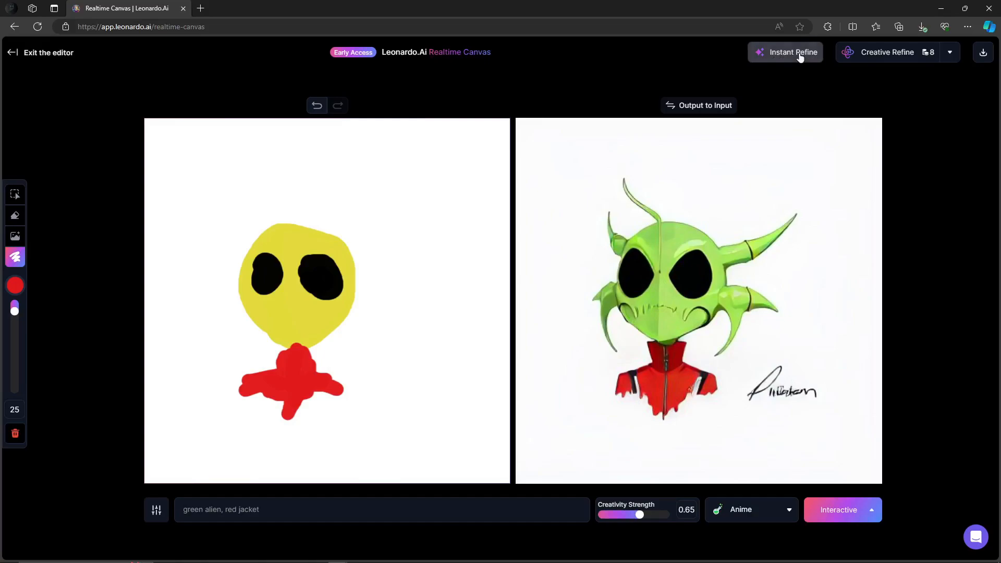
Run Instant Refine on the output image and try to pick Normal Refine Mode
left_click(800, 55)
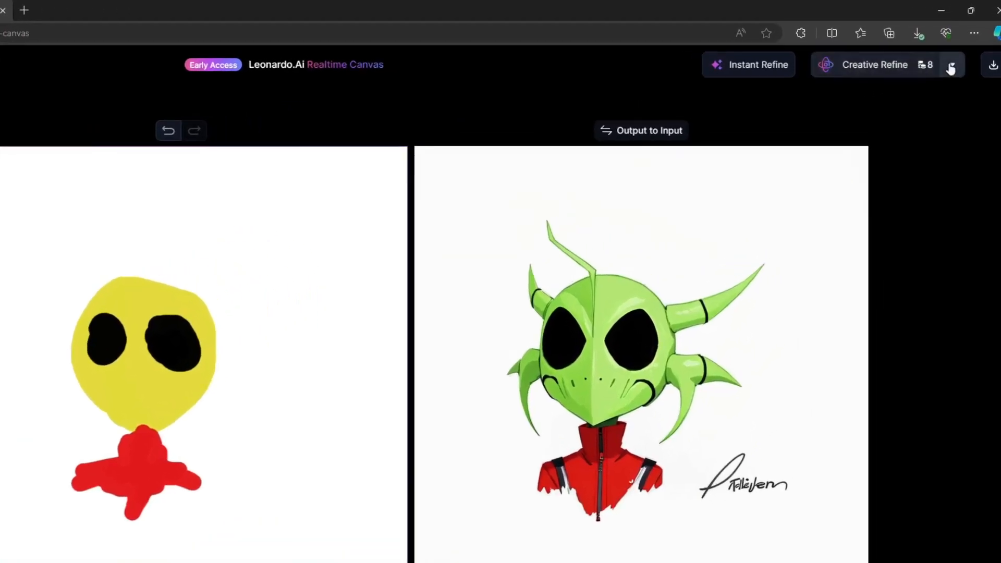
left_click(949, 54)
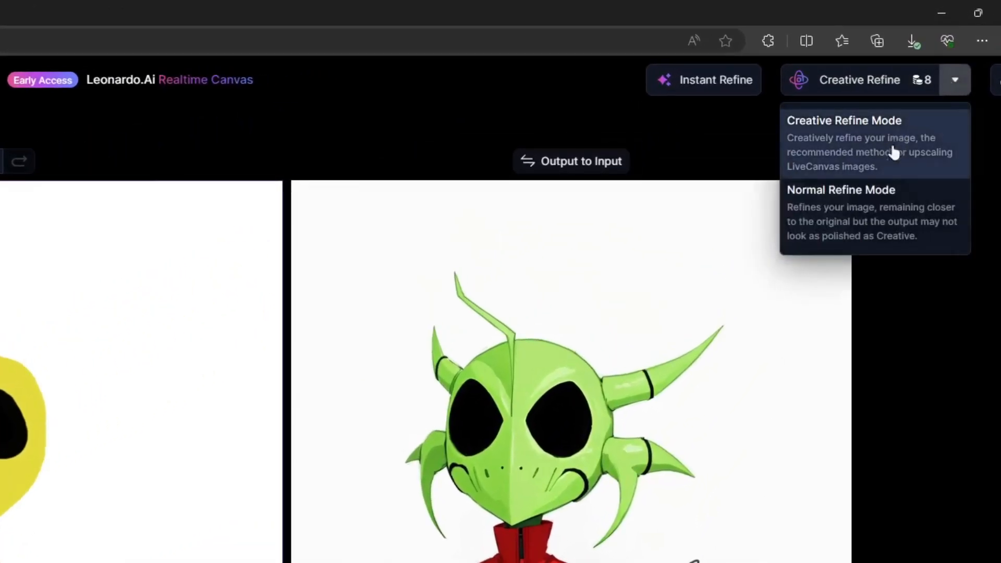
left_click(848, 211)
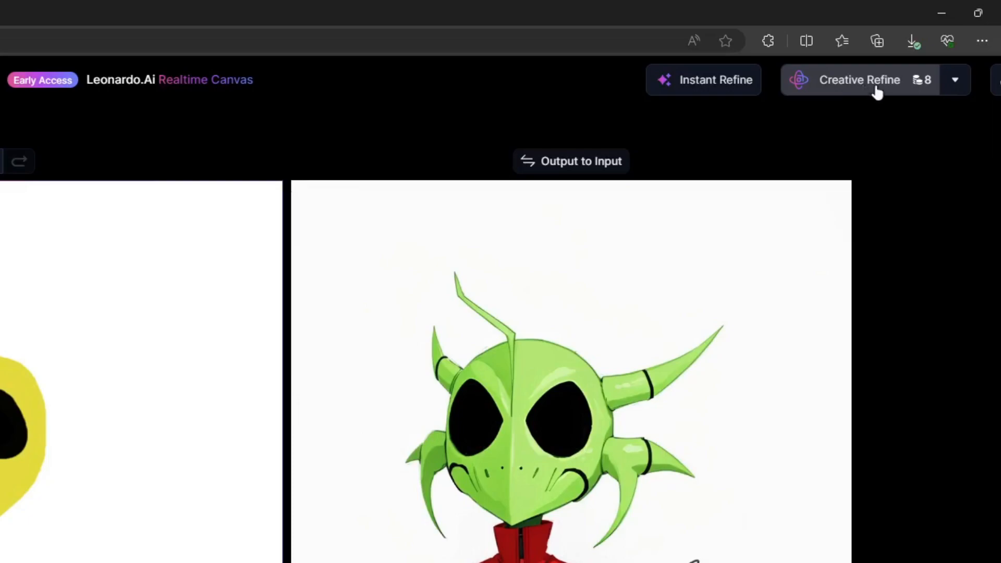
Run a Normal Refine on the output image and open the Personal Feed to view it
left_click(955, 79)
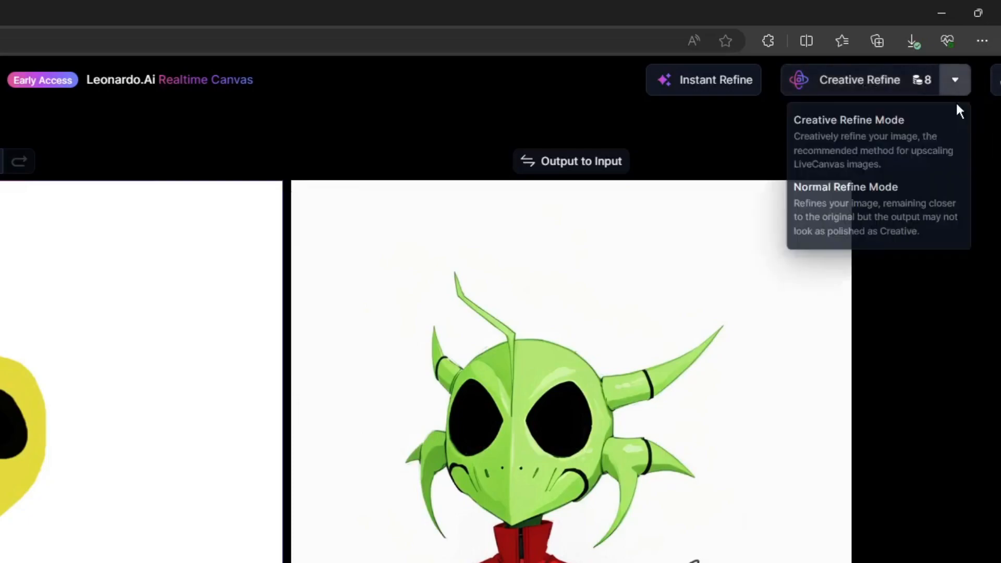
left_click(876, 222)
left_click(899, 84)
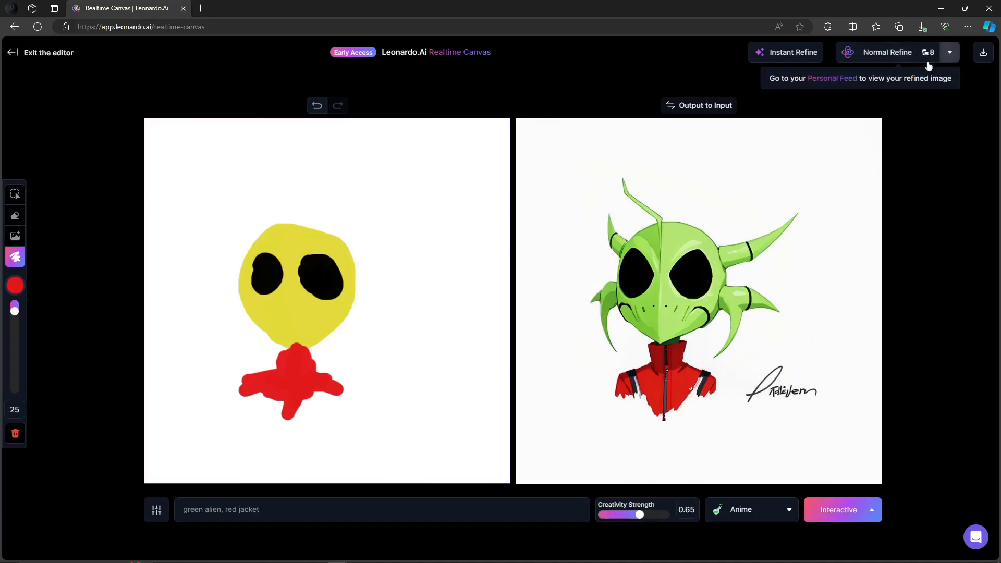
left_click(833, 79)
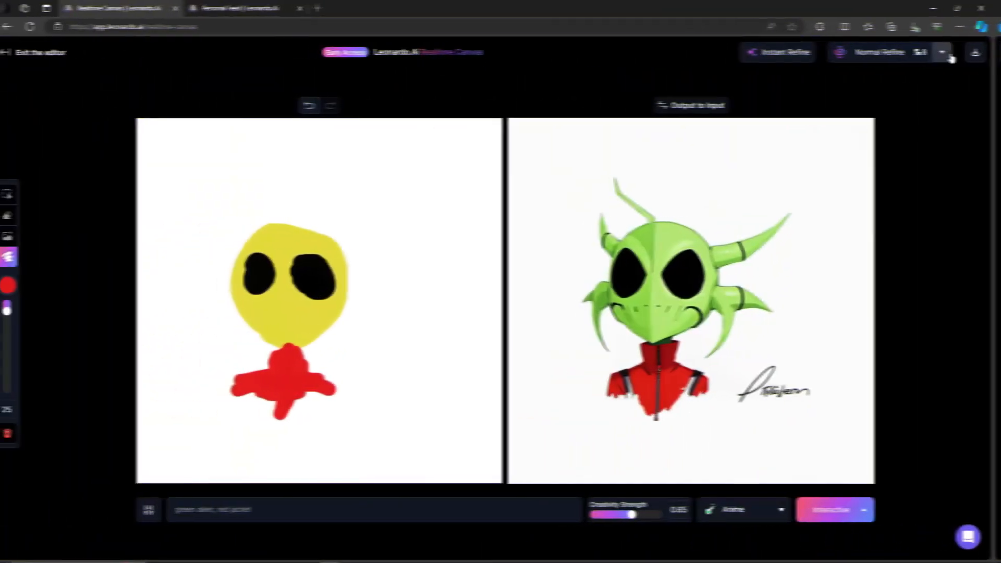
Switch back to Creative Refine Mode and run a Creative Refine on the output
left_click(950, 52)
left_click(894, 86)
left_click(904, 54)
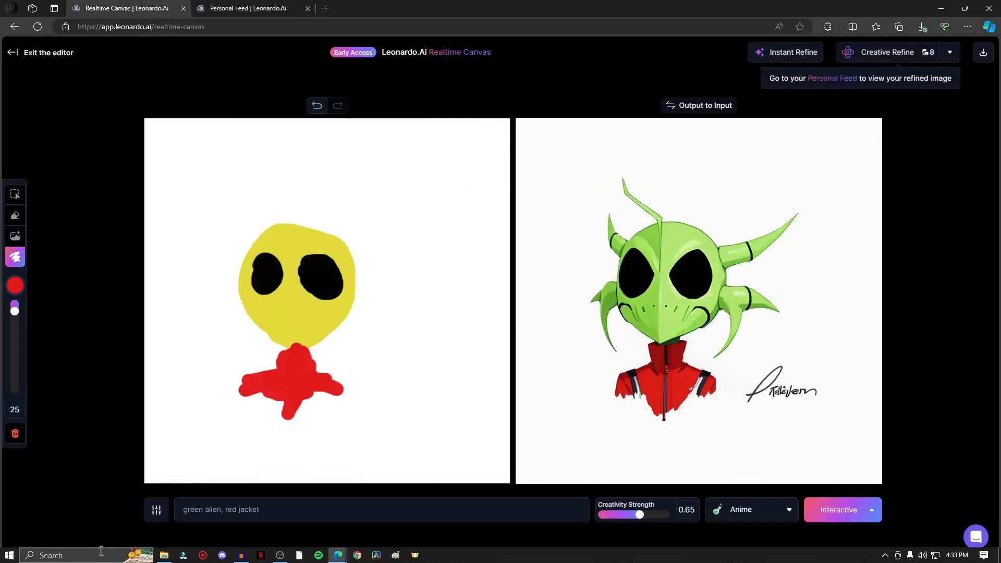
Open the Snipping Tool and capture a snip of the output image
left_click(103, 554)
type("sni")
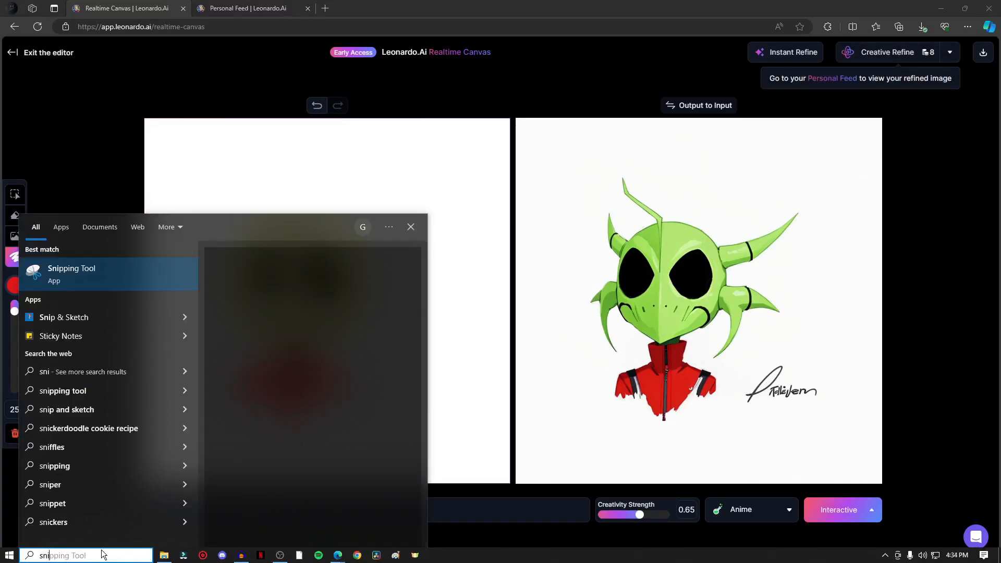
key("Return")
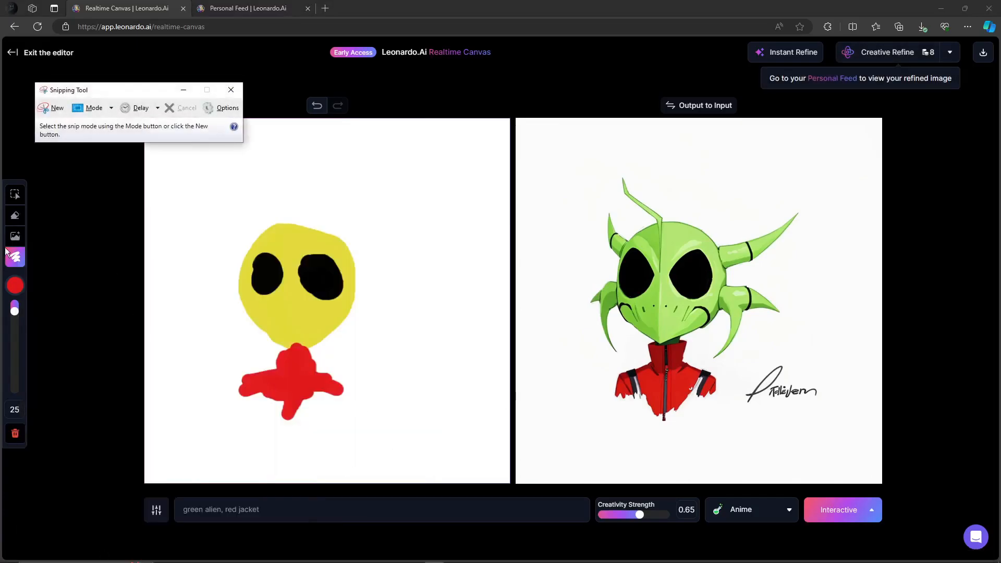
left_click(56, 108)
left_click_drag(527, 133, 880, 482)
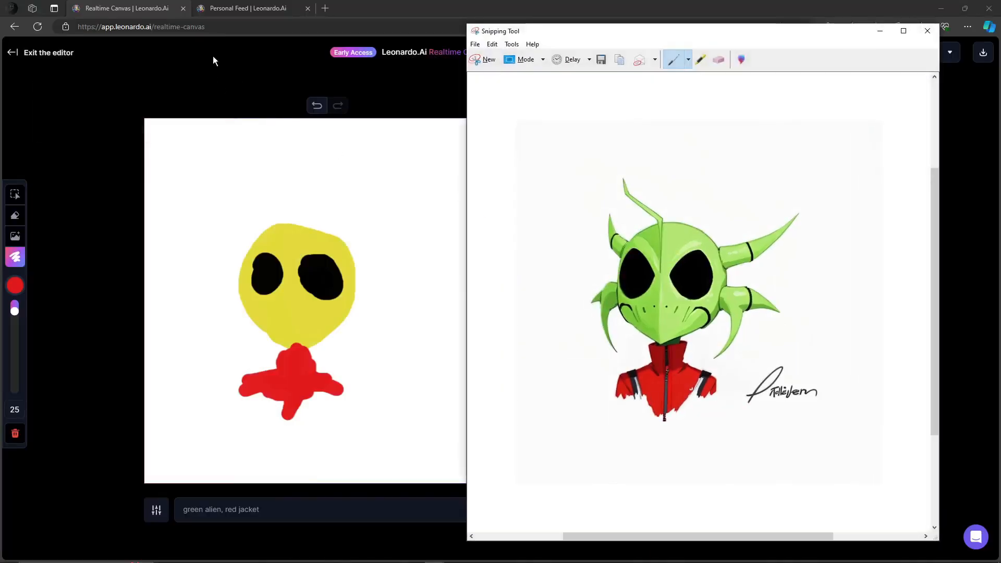
left_click_drag(648, 37, 588, 49)
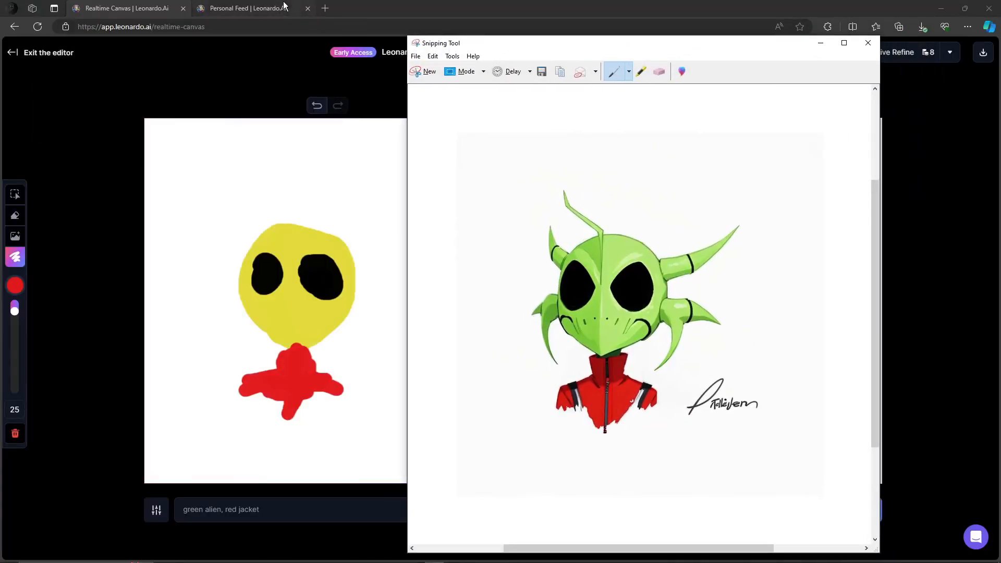
Open the refined green alien image from the Personal Feed
left_click(267, 7)
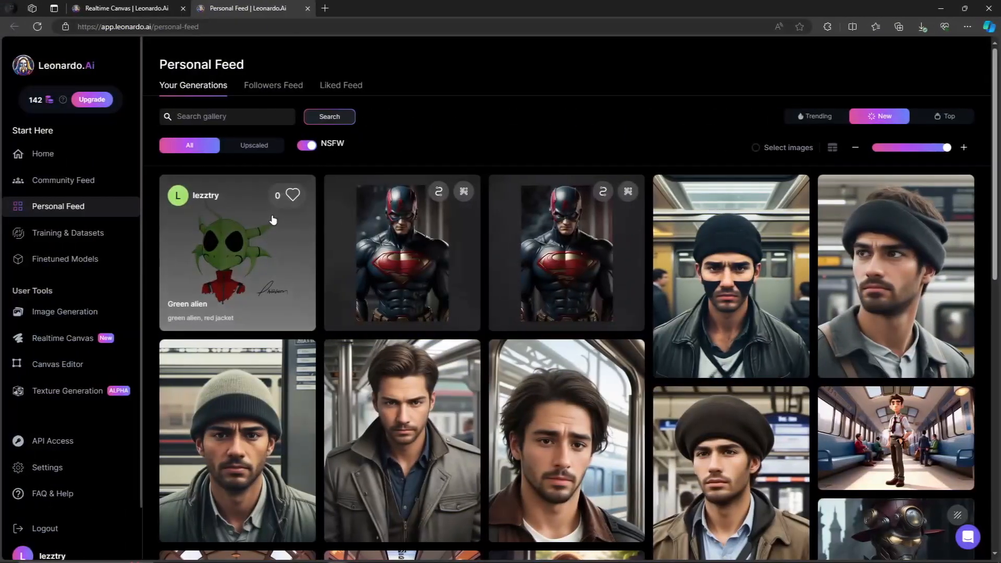
left_click(259, 214)
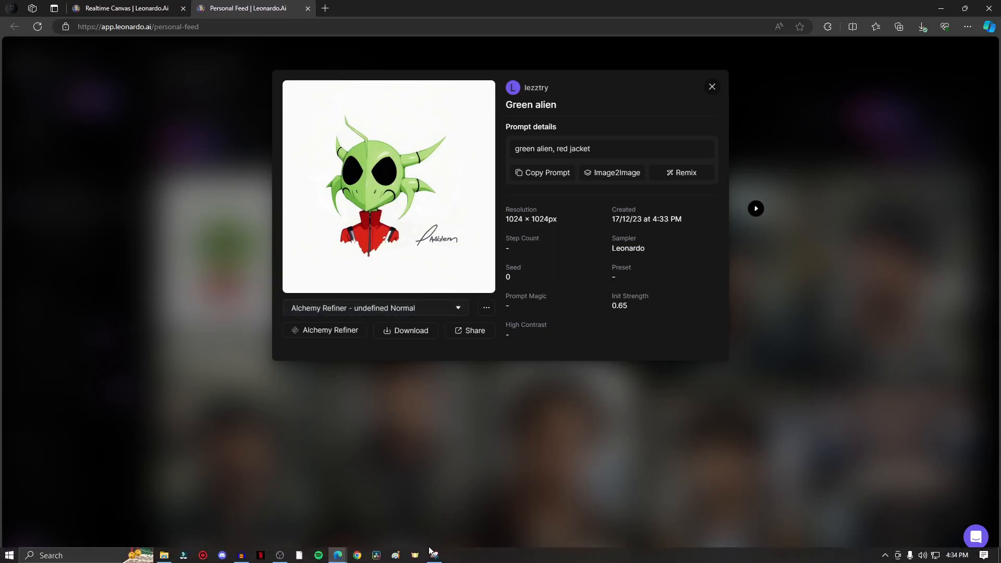
Compare the snipped output with the refined image and its Alchemy Refiner versions
left_click(425, 556)
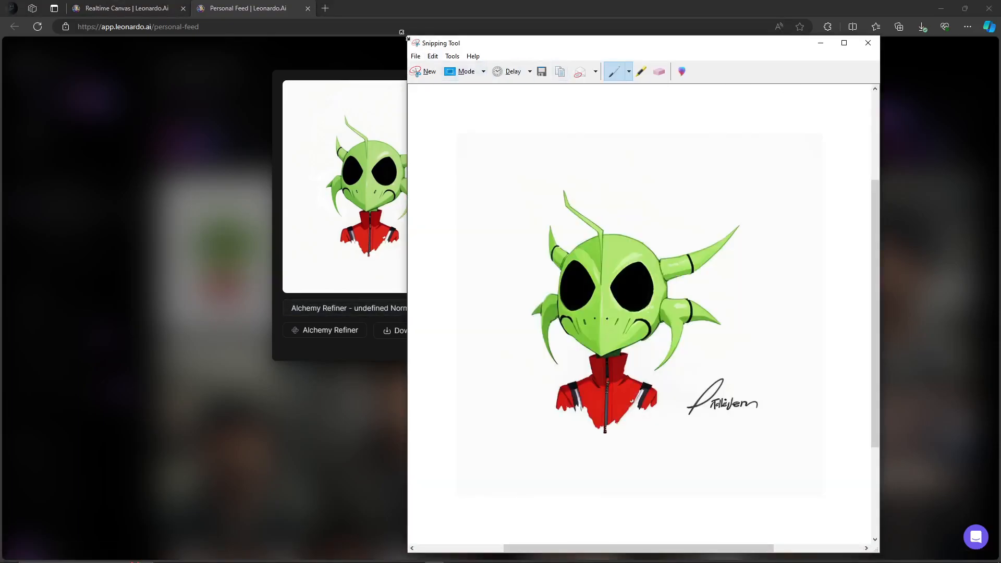
left_click_drag(405, 33, 541, 160)
left_click_drag(647, 172, 547, 47)
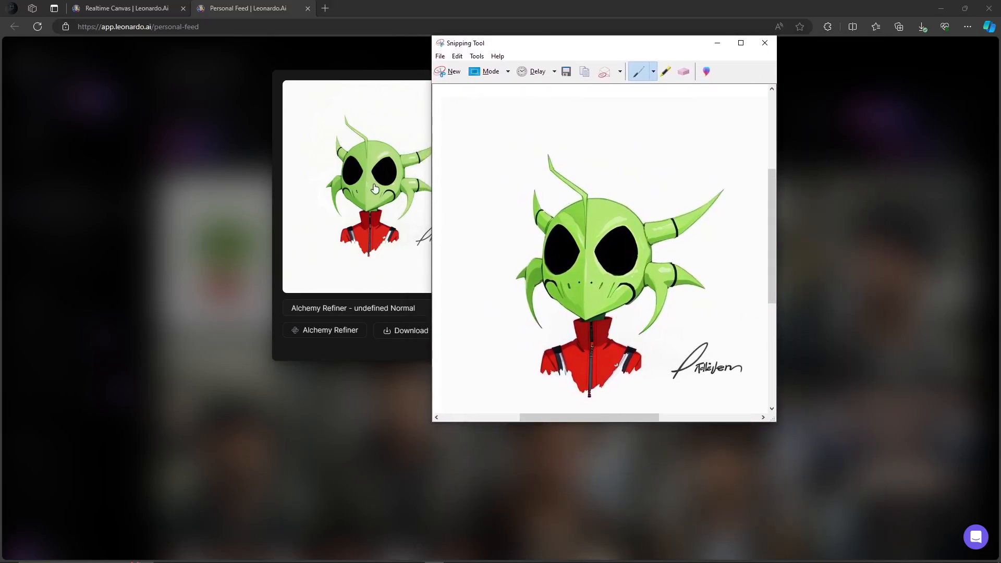
left_click(177, 353)
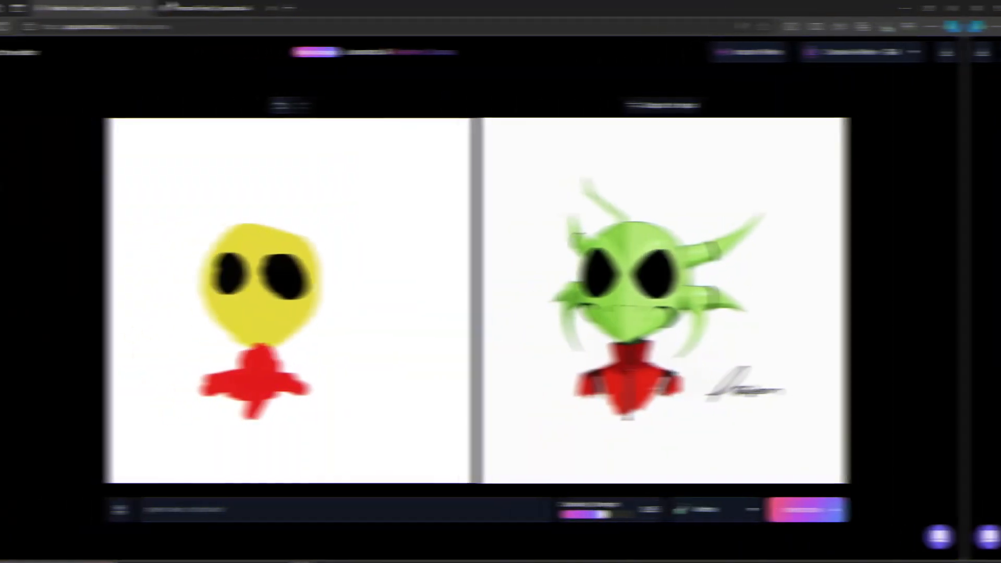
left_click(912, 50)
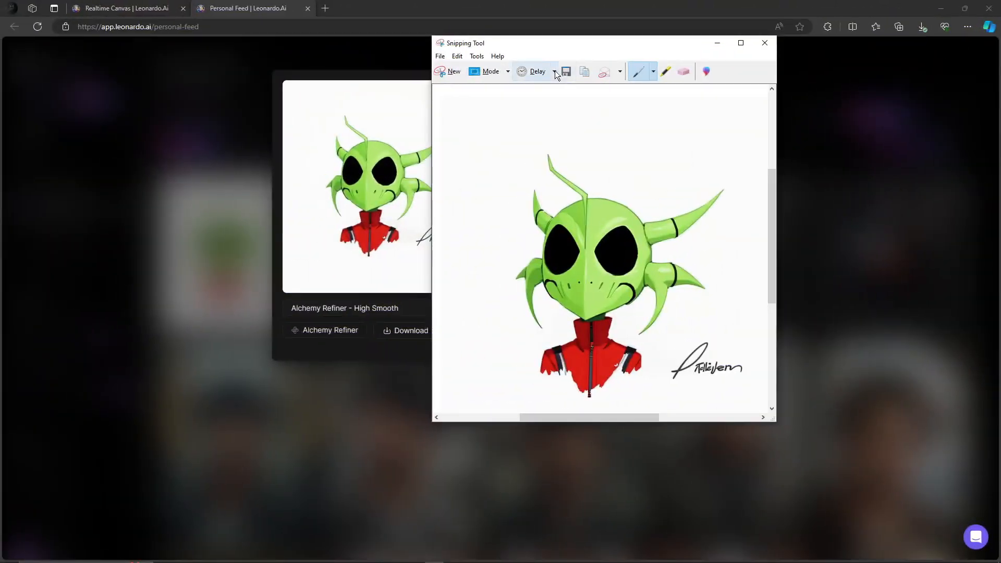
left_click_drag(545, 42, 640, 42)
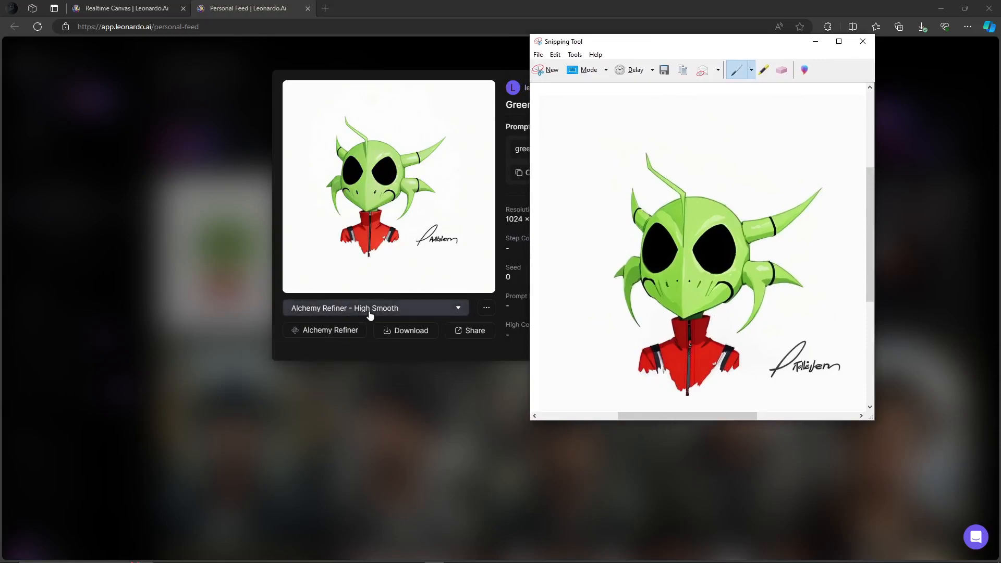
left_click_drag(699, 43, 658, 32)
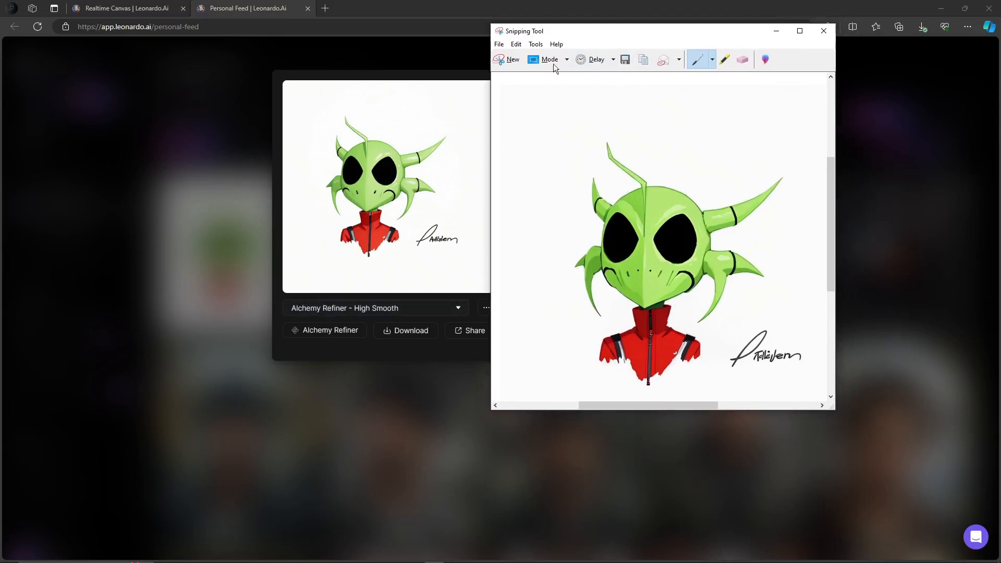
left_click_drag(491, 24, 550, 101)
left_click_drag(641, 110, 531, 47)
scroll(573, 208, "down", 2)
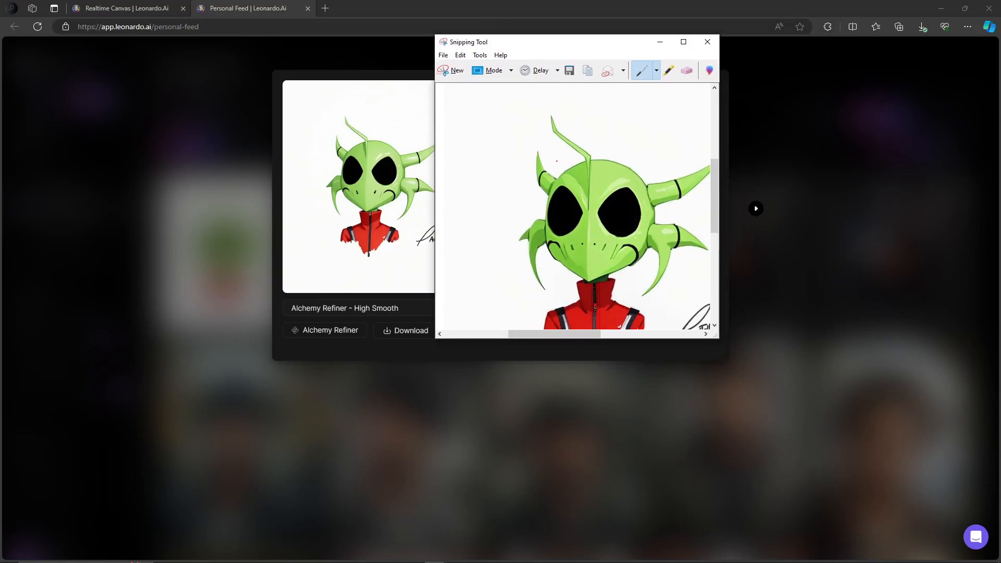
mouse_move(552, 158)
left_mouse_down()
mouse_move(608, 162)
mouse_move(604, 201)
mouse_move(555, 176)
mouse_move(569, 150)
left_mouse_up()
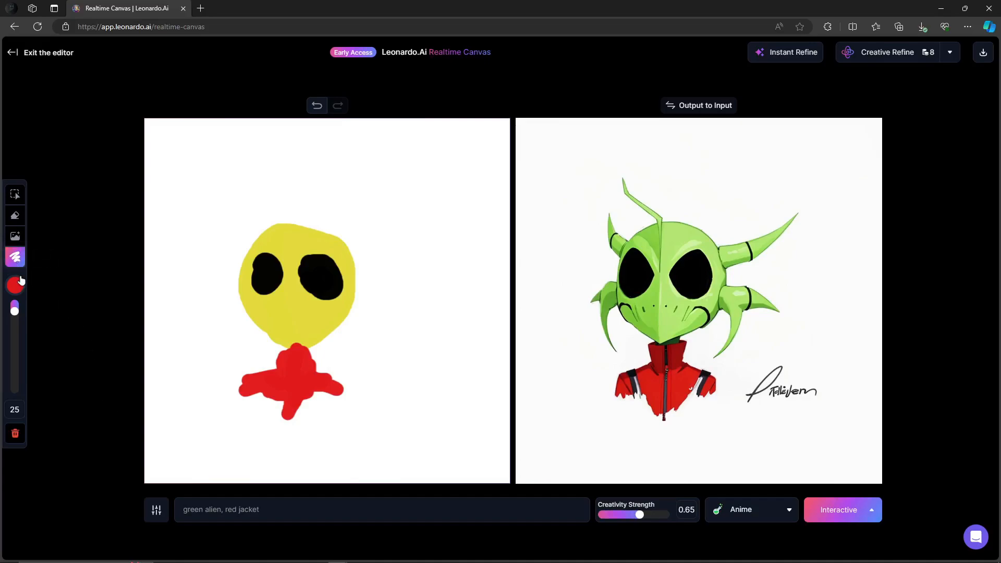
Lower the red brush's opacity and paint a translucent red stroke along the head's left edge
left_click(15, 285)
left_click_drag(142, 318, 81, 319)
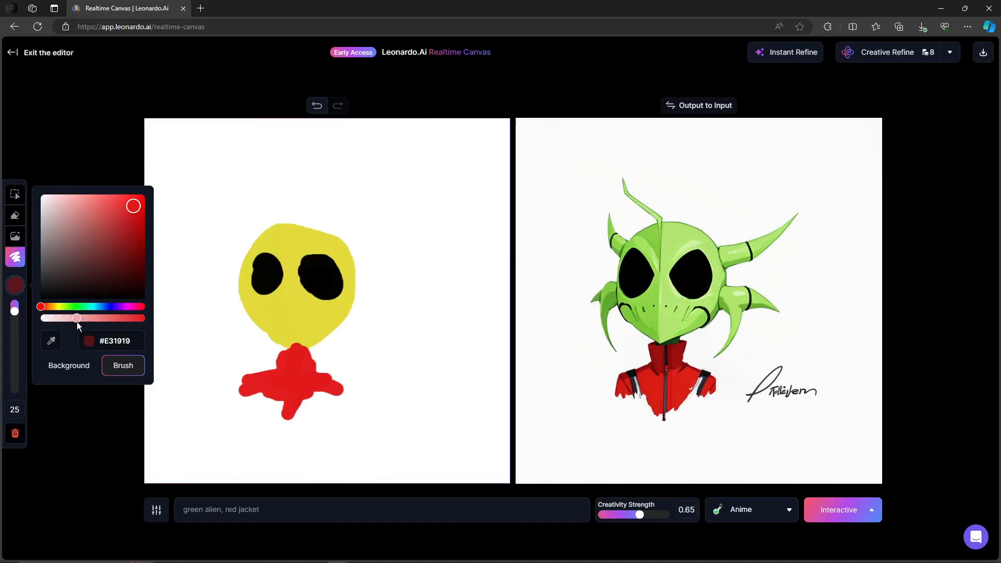
left_click(96, 433)
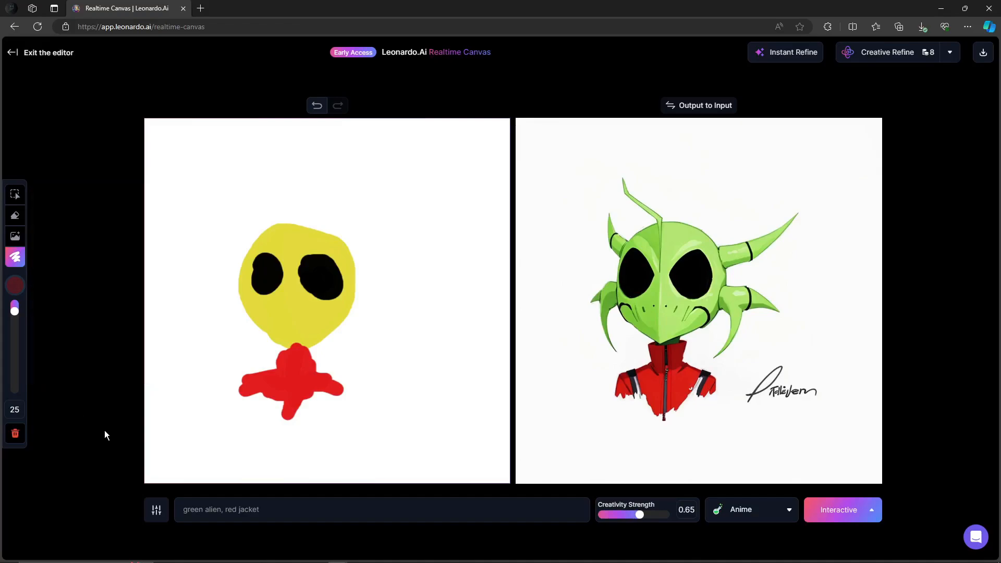
mouse_move(277, 221)
left_mouse_down()
mouse_move(245, 266)
mouse_move(243, 294)
mouse_move(289, 348)
left_mouse_up()
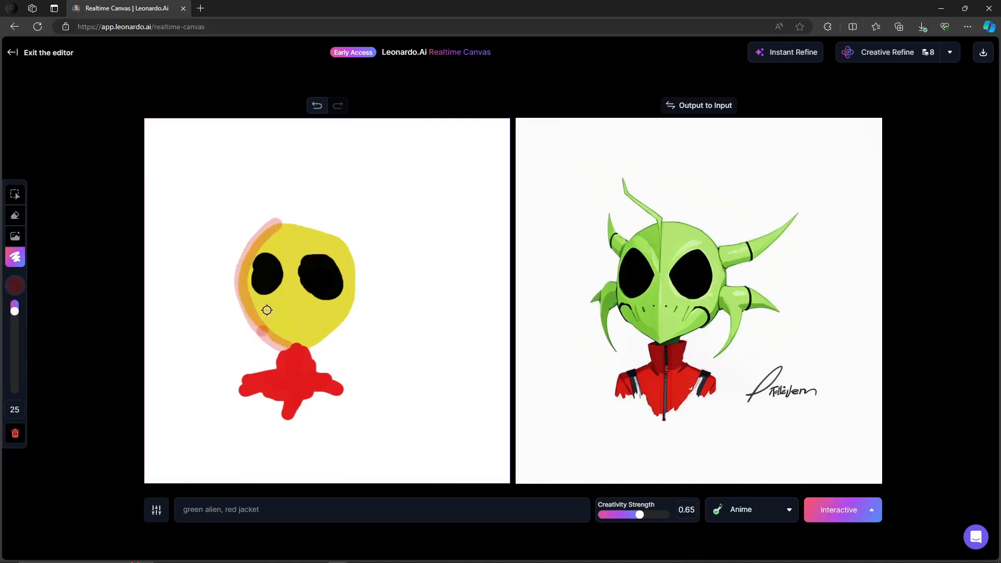
Paint two more translucent red strokes outlining the right and left sides of the yellow head
mouse_move(276, 224)
left_mouse_down()
mouse_move(340, 245)
mouse_move(353, 279)
mouse_move(342, 323)
mouse_move(299, 347)
left_mouse_up()
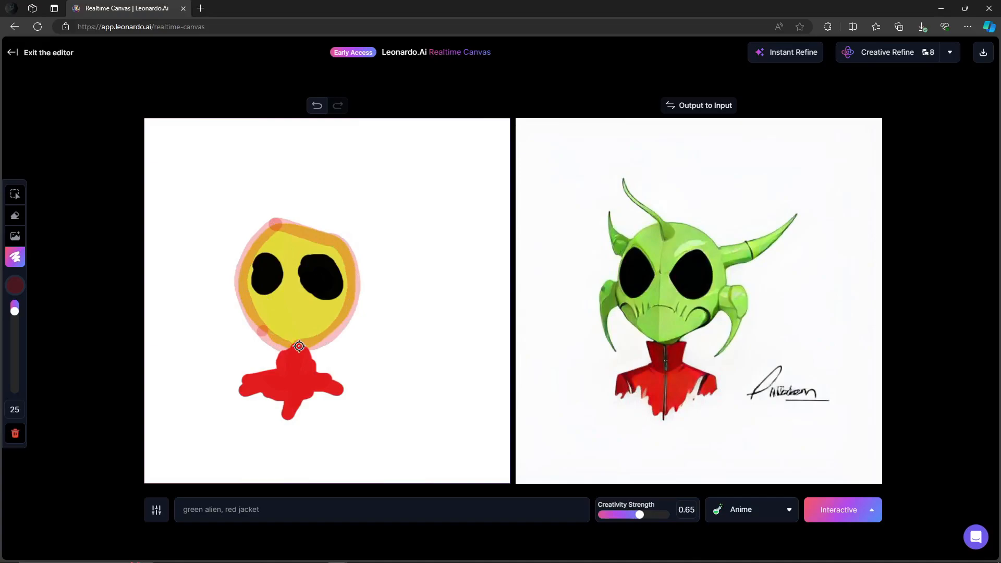
mouse_move(279, 226)
left_mouse_down()
mouse_move(350, 265)
mouse_move(284, 230)
mouse_move(252, 251)
mouse_move(240, 277)
mouse_move(252, 313)
mouse_move(281, 345)
left_mouse_up()
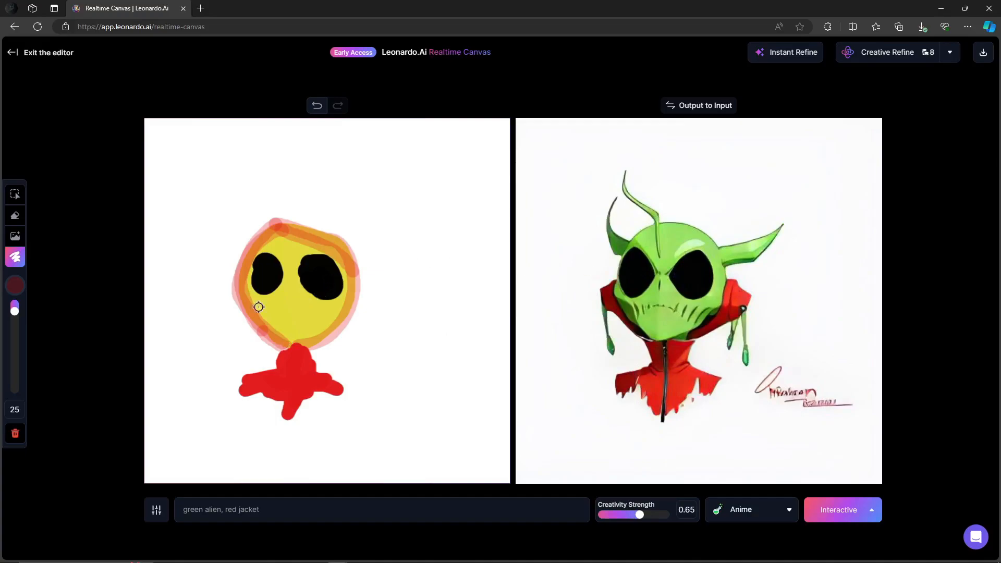
Raise the red brush's opacity to full and paint a solid red stroke along the head's left edge
left_click(15, 284)
left_click(120, 319)
mouse_move(265, 234)
left_mouse_down()
mouse_move(322, 245)
mouse_move(350, 281)
mouse_move(350, 306)
mouse_move(311, 339)
mouse_move(259, 349)
mouse_move(241, 306)
mouse_move(269, 234)
mouse_move(249, 260)
mouse_move(244, 313)
mouse_move(270, 340)
left_mouse_up()
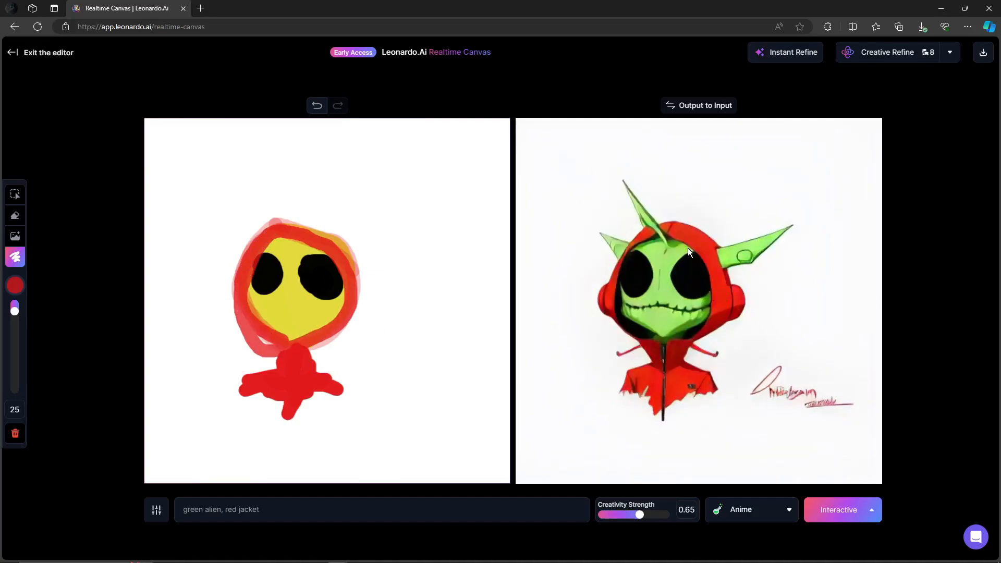
Copy the generated output onto the input canvas twice so the AI builds on its own result
left_click(15, 285)
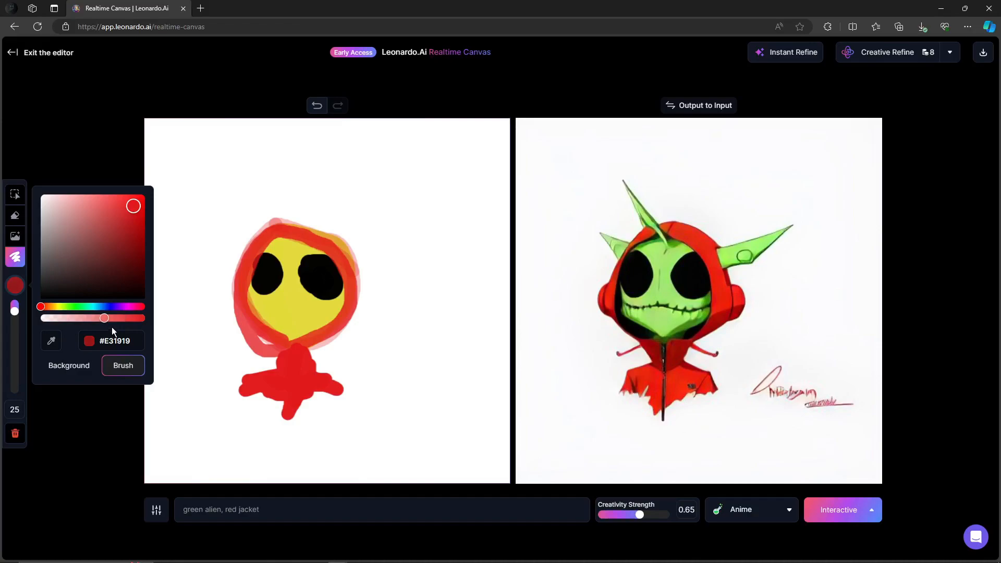
left_click(104, 420)
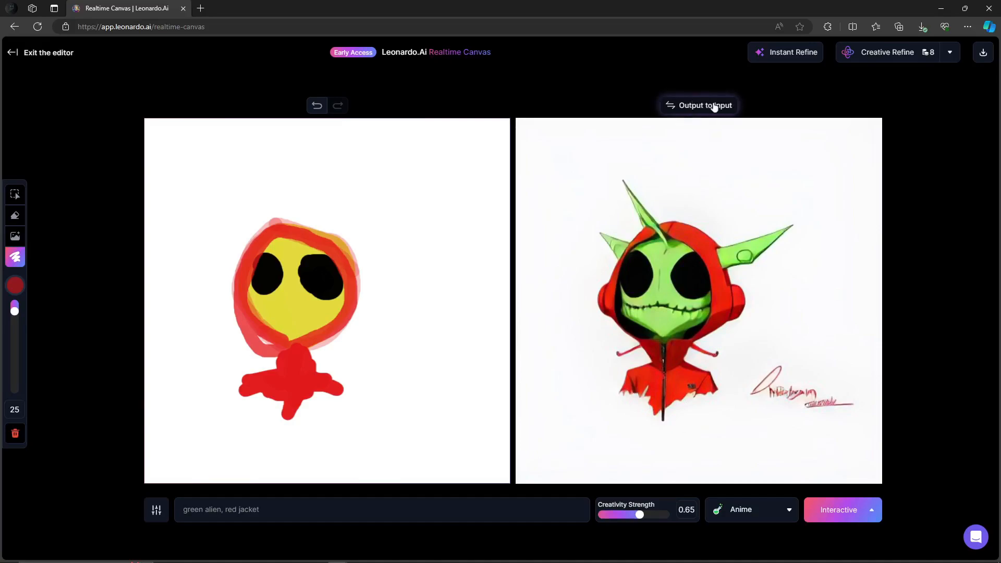
left_click(694, 107)
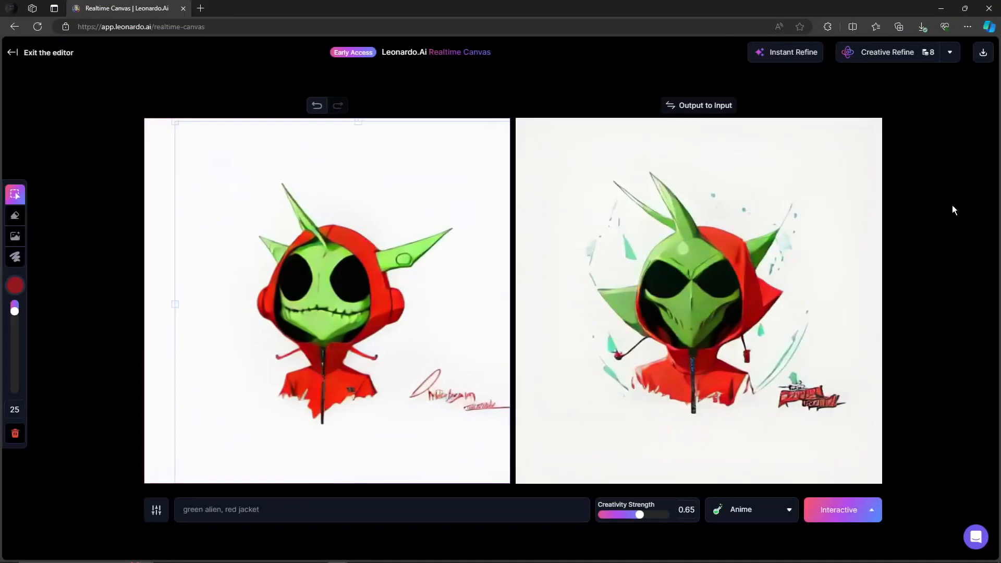
left_click(702, 109)
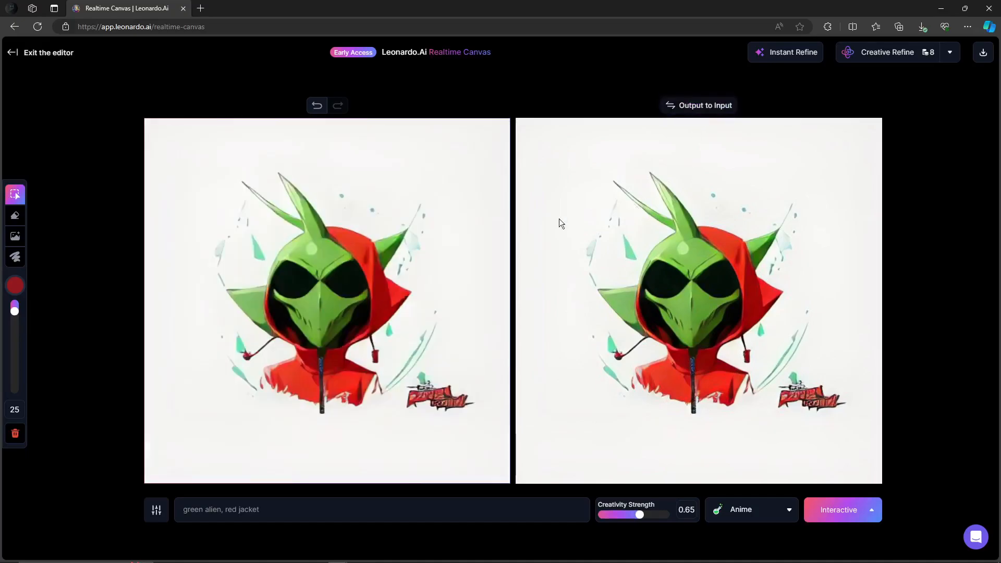
left_click(401, 173)
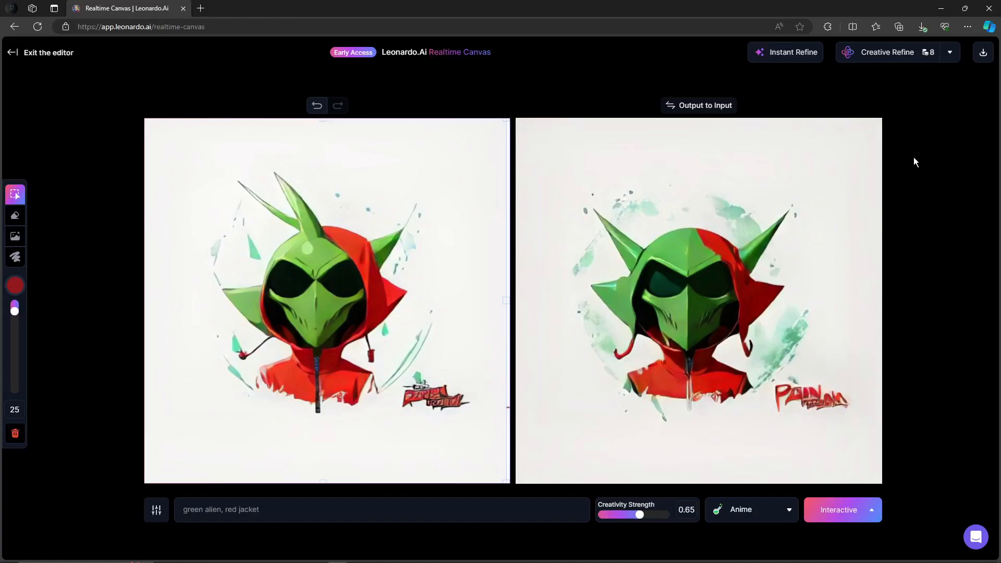
Download the output image, open the downloaded file from the browser's downloads, then close the viewer
left_click(981, 53)
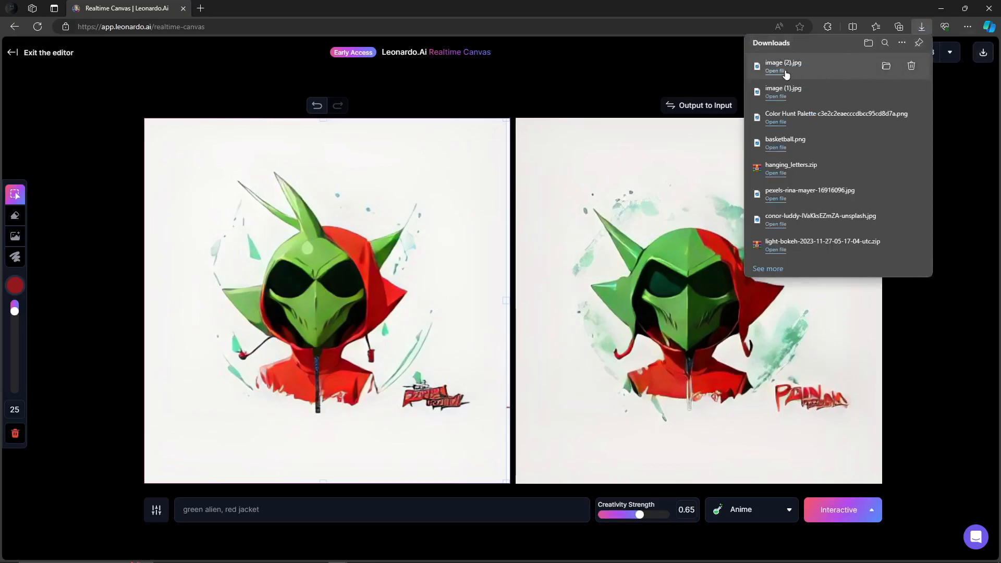
left_click(775, 71)
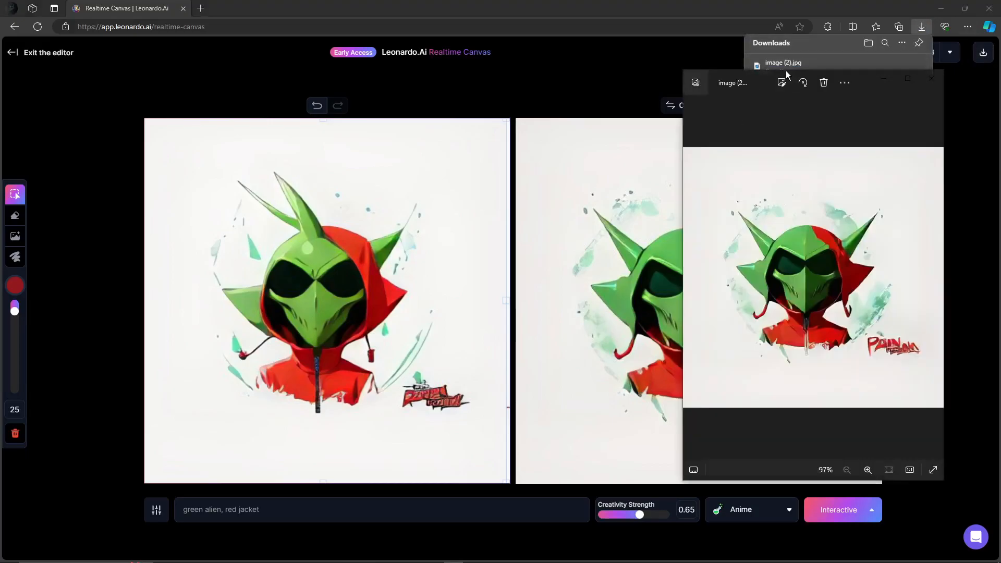
left_click_drag(864, 86, 518, 104)
left_click(946, 342)
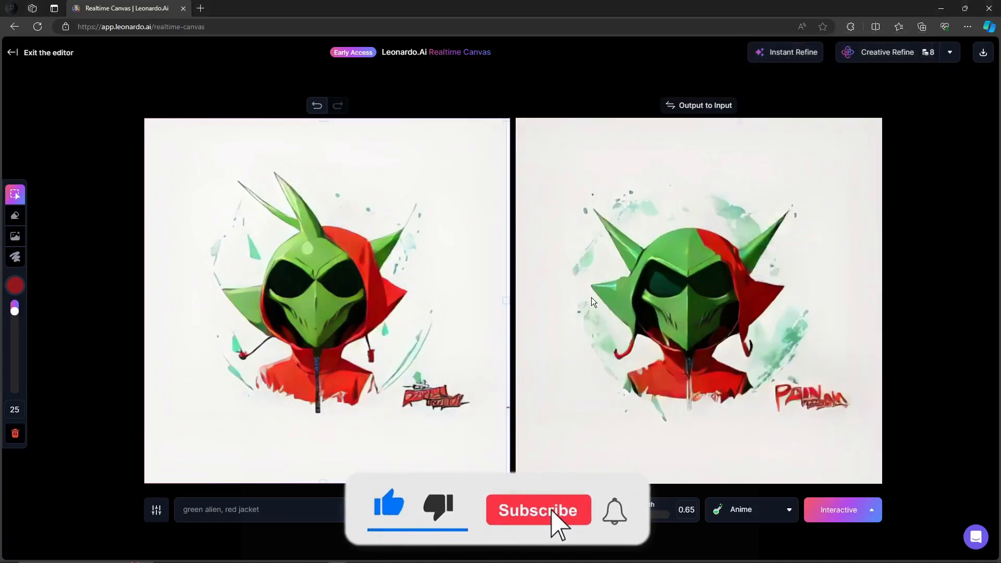